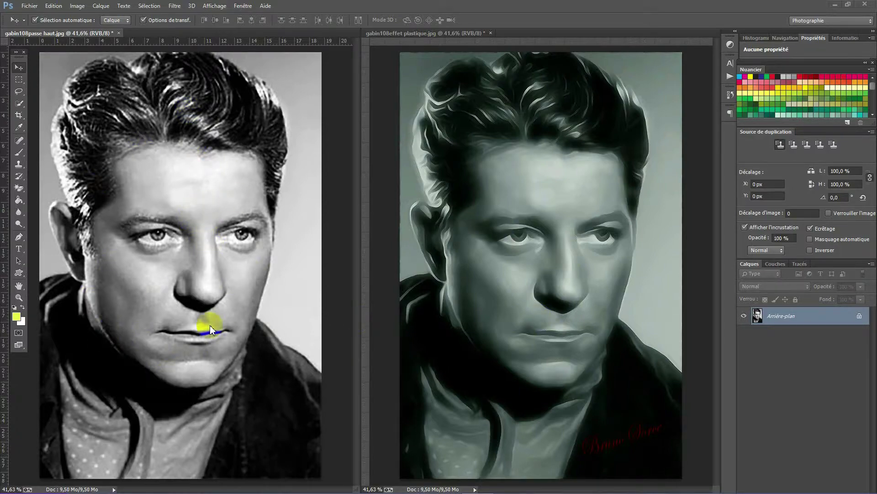
Step: Compare the two portraits, then tab them together with black-and-white gabin108passe haut.jpg in front
left_click(290, 382)
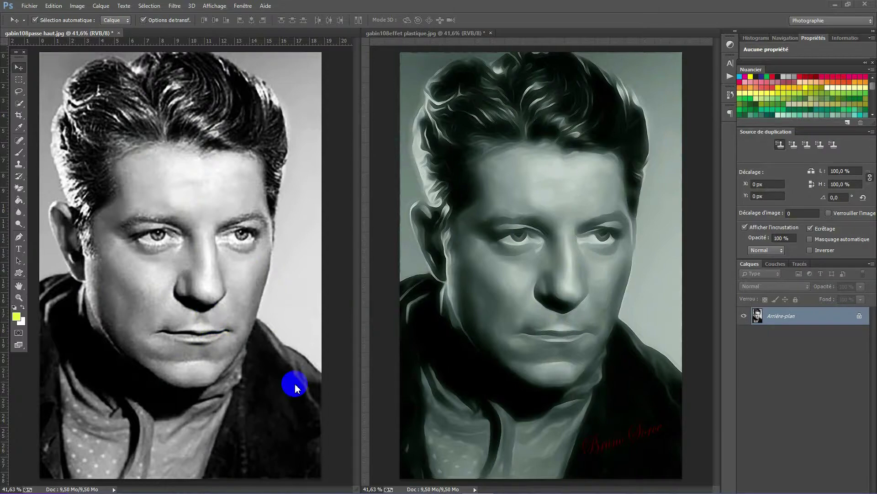
left_click(505, 313)
left_click(464, 153)
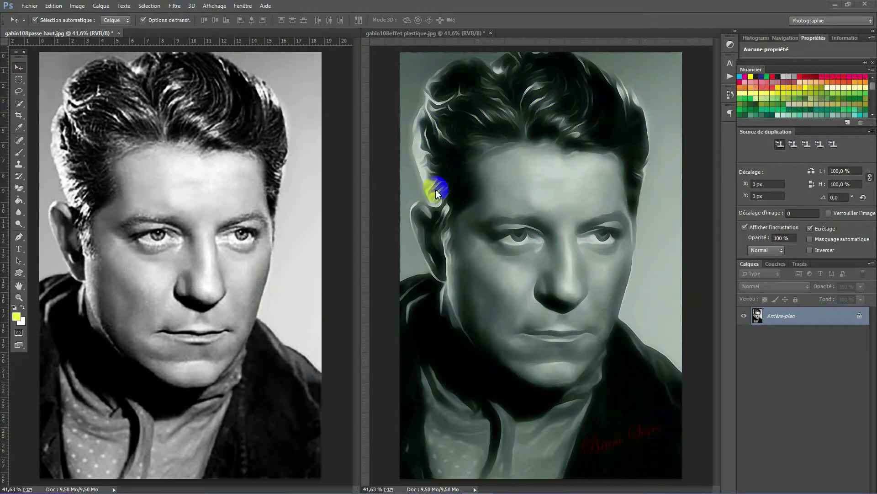
left_click(639, 337)
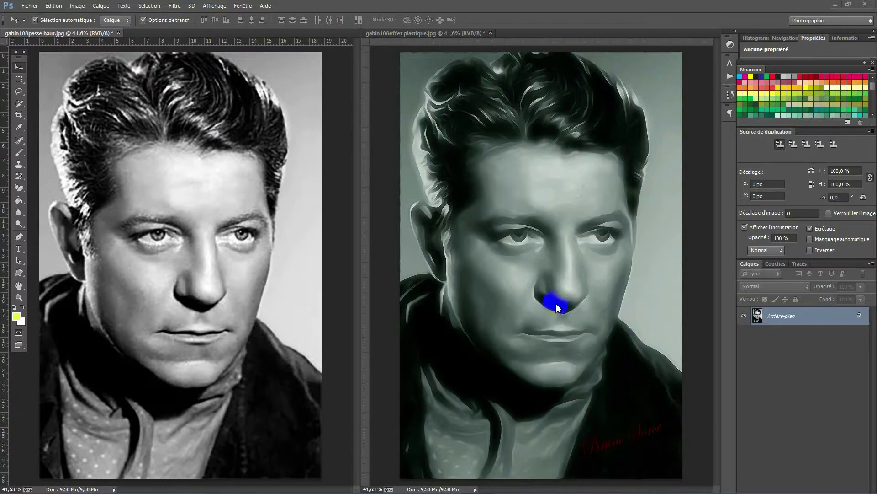
left_click_drag(57, 34, 356, 231)
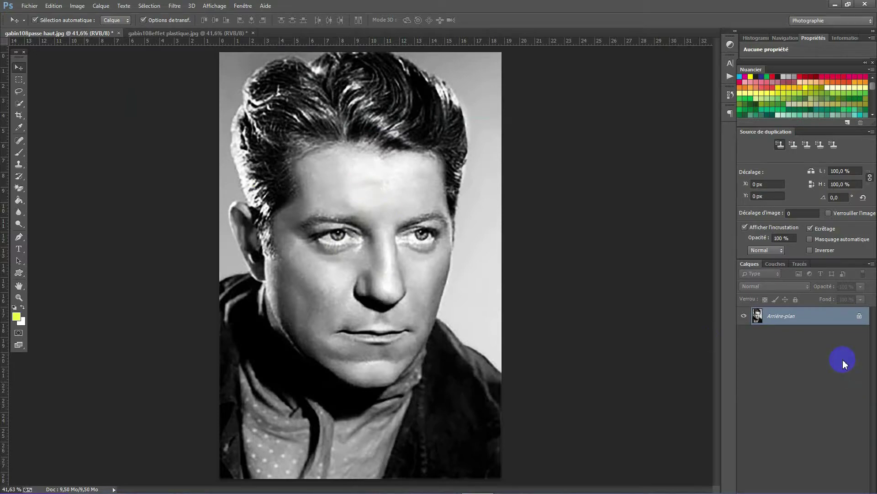
Step: Unlock the background as Calque 0 and convert it to a smart object for dynamic filters
double_click(861, 319)
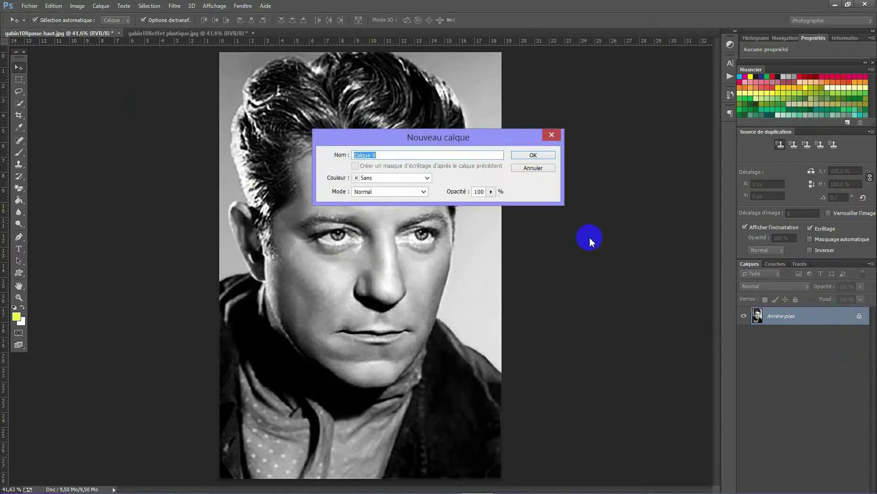
left_click(534, 157)
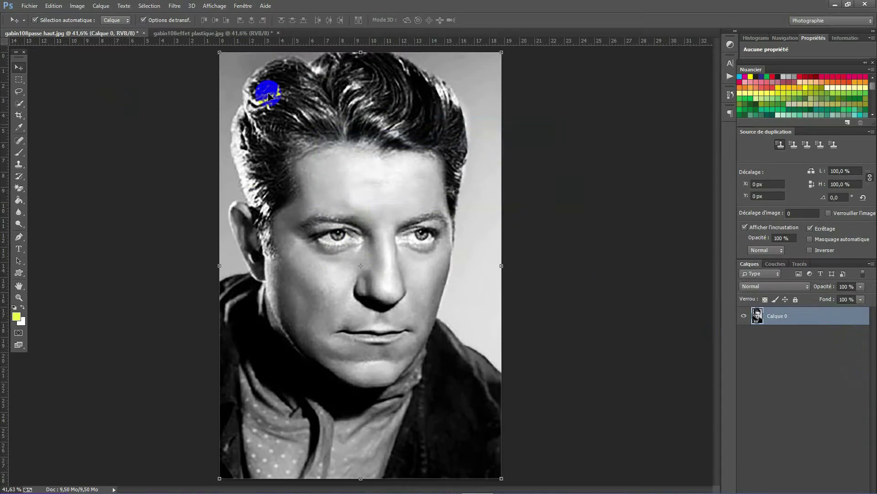
left_click(175, 6)
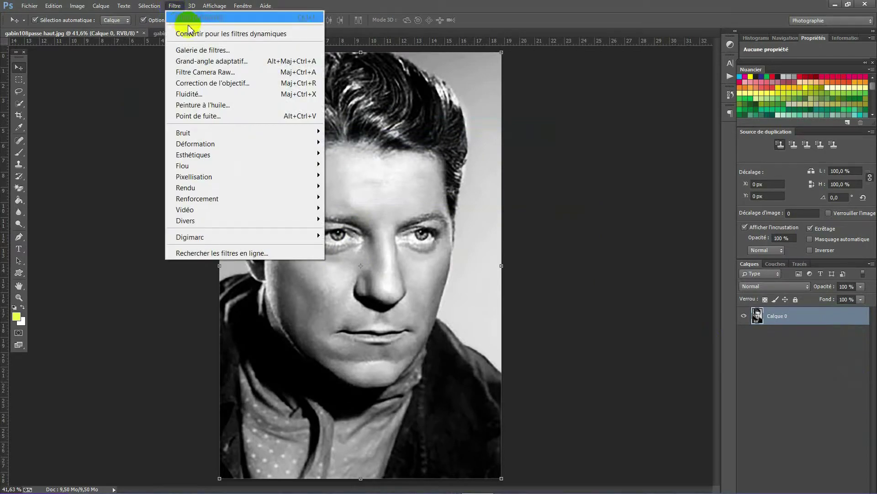
left_click(194, 35)
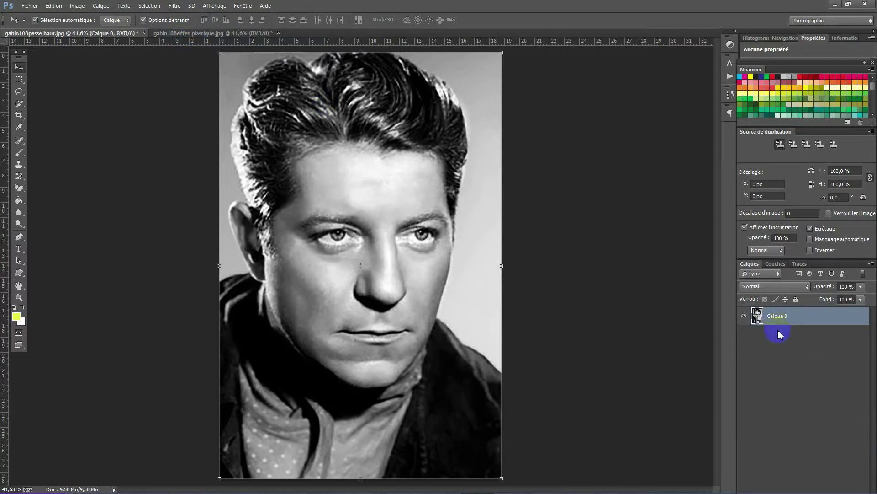
Step: Float the layers panel and duplicate Calque 0 as Calque 0 copie
left_click(825, 318)
mouse_move(825, 318)
left_mouse_down()
mouse_move(657, 117)
mouse_move(697, 263)
left_mouse_up()
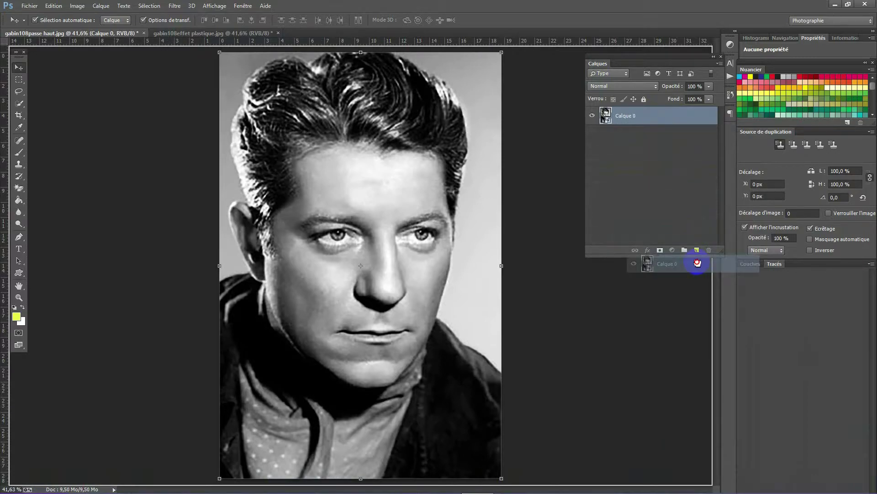
left_click_drag(698, 263, 697, 249)
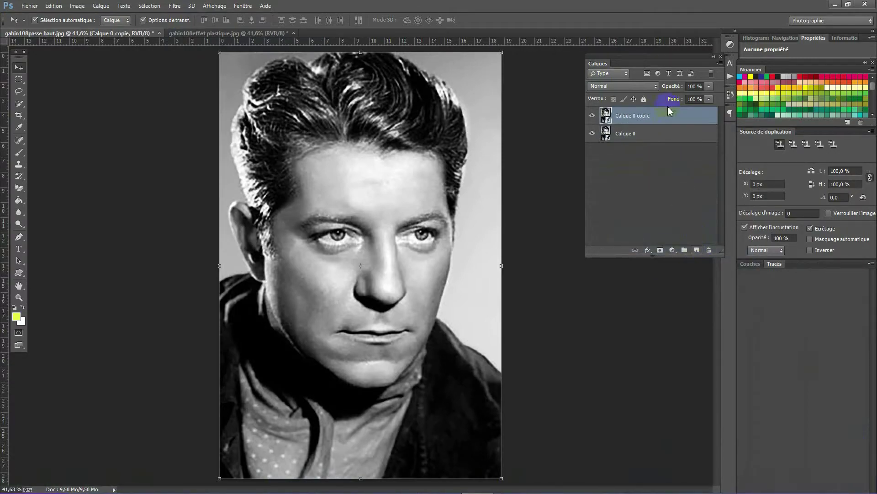
left_click_drag(662, 59, 650, 72)
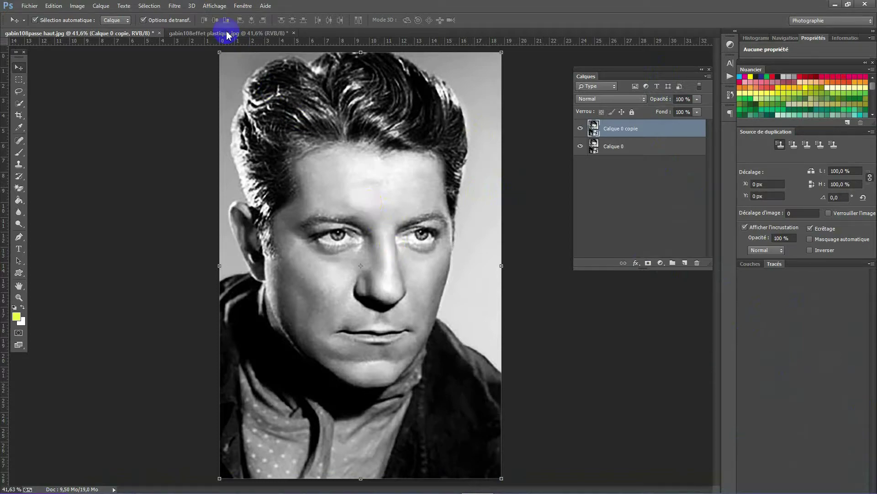
Step: Apply a Flou de surface filter to Calque 0 copie with Rayon 25 and Seuil 150
left_click(175, 6)
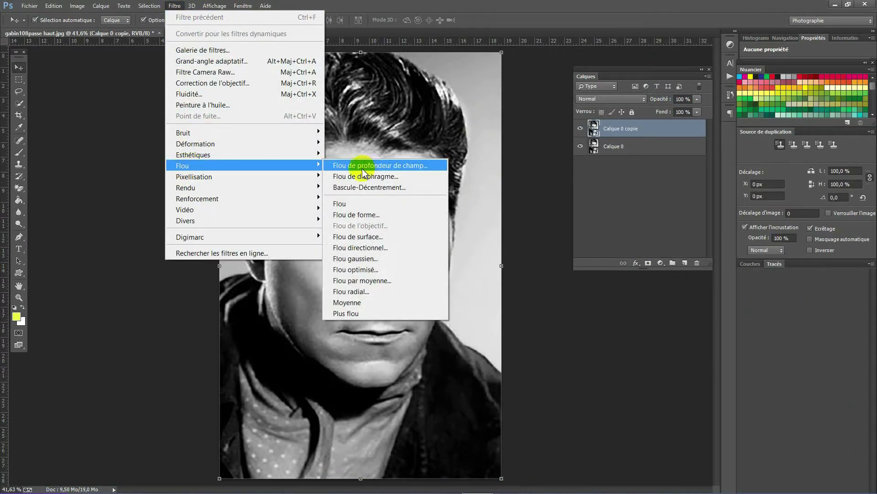
mouse_move(183, 166)
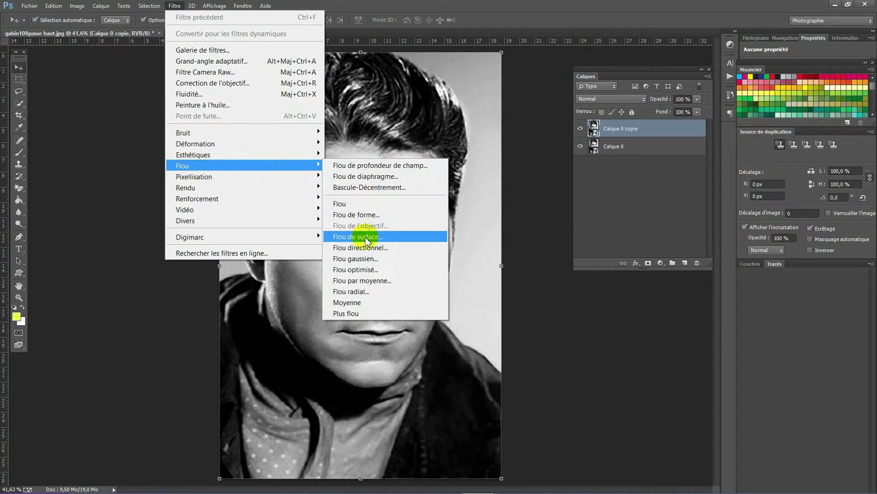
left_click(366, 238)
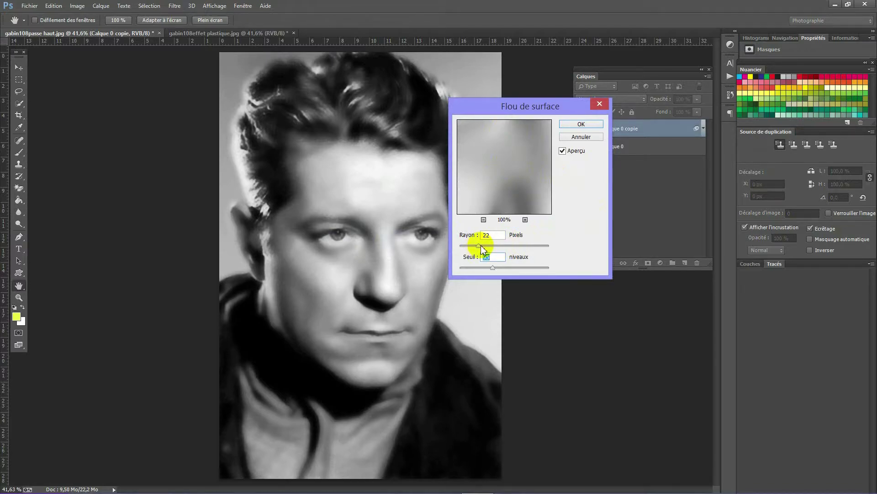
left_click_drag(481, 247, 482, 246)
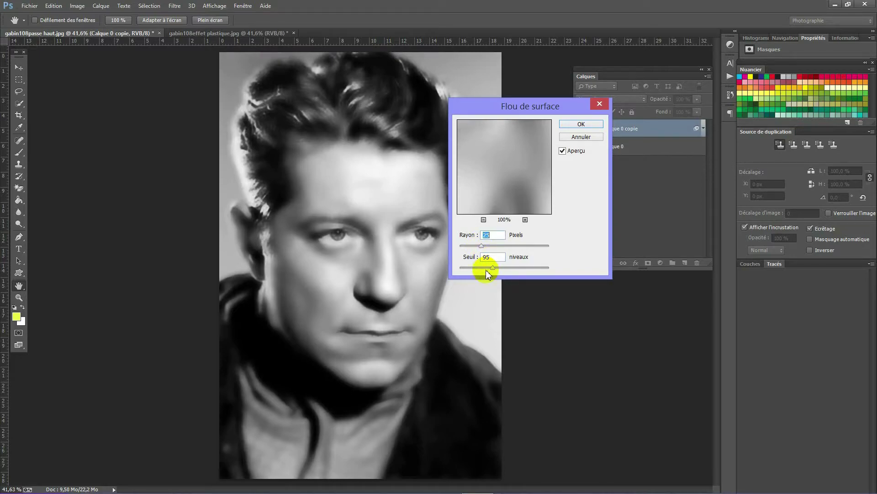
left_click_drag(492, 267, 512, 267)
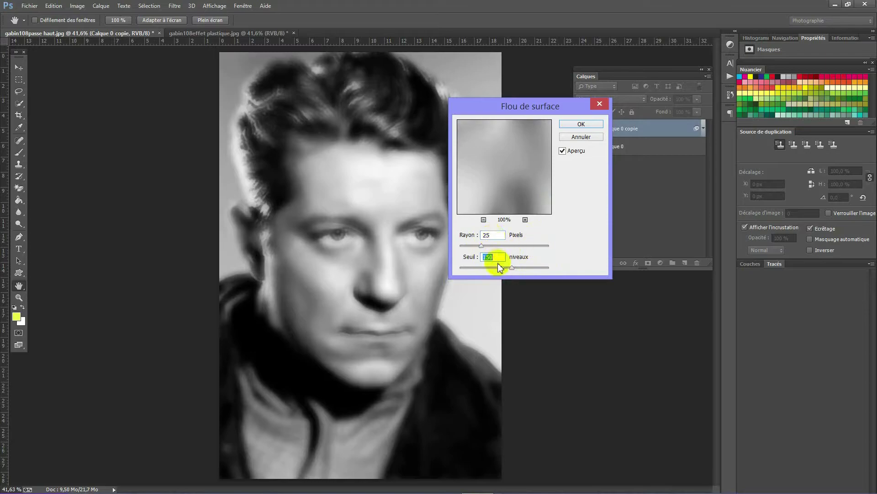
left_click(582, 124)
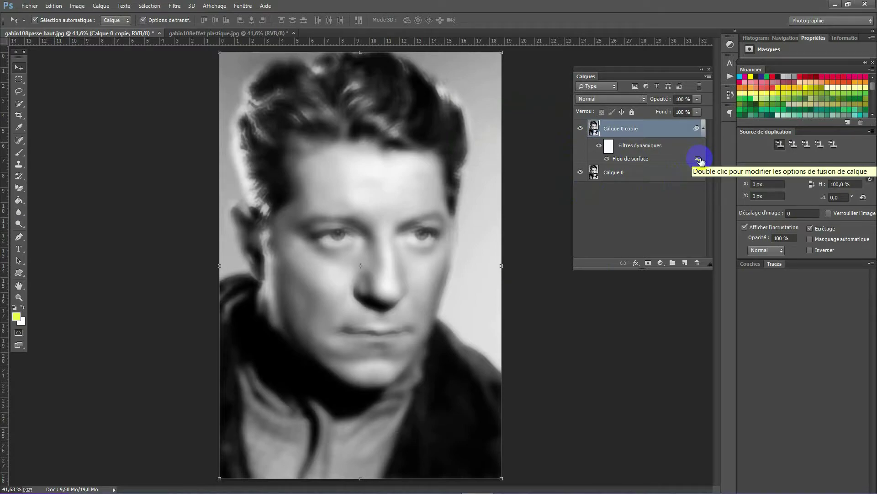
Step: Set the Flou de surface smart filter's blending mode to Couleur plus claire
double_click(698, 158)
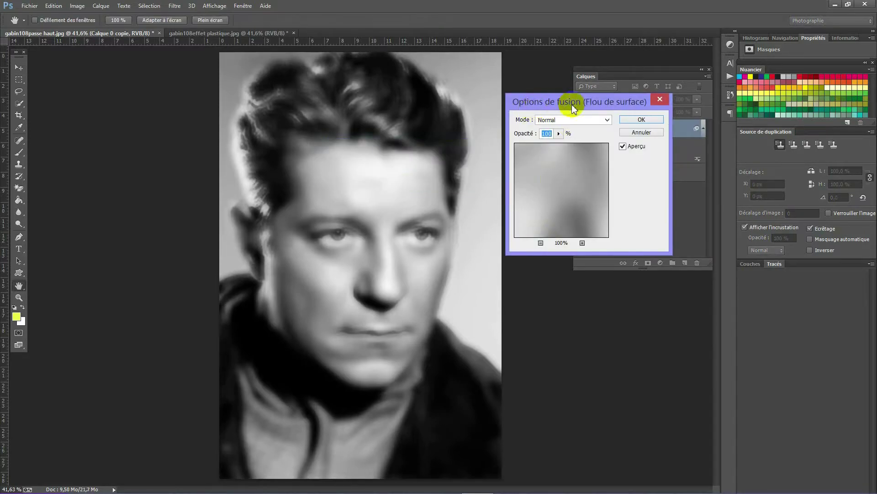
mouse_move(567, 105)
left_mouse_down()
mouse_move(493, 103)
mouse_move(512, 101)
left_mouse_up()
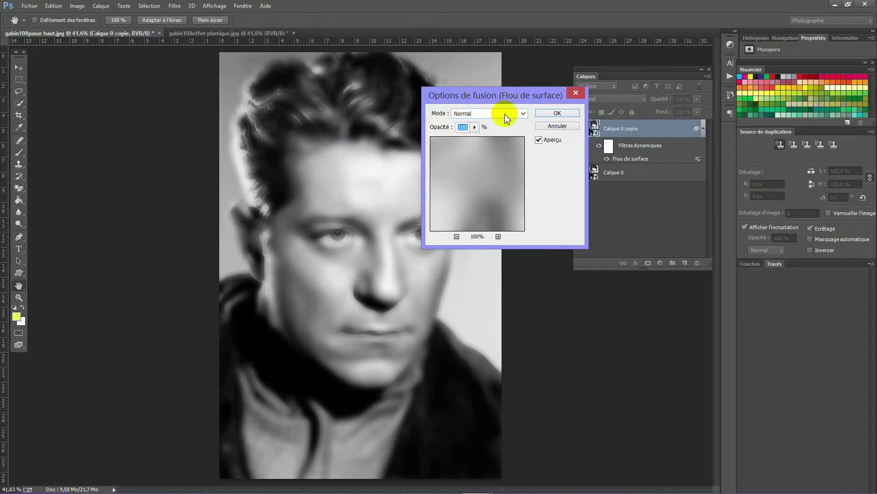
left_click(524, 114)
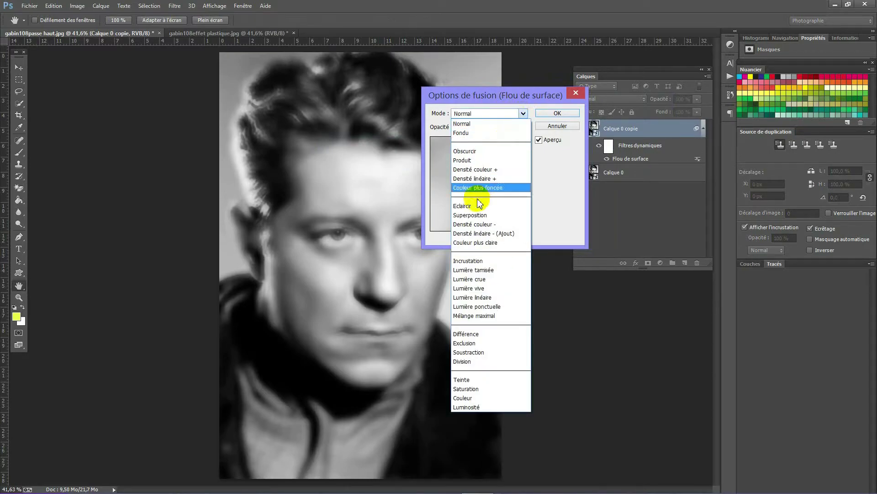
left_click(468, 243)
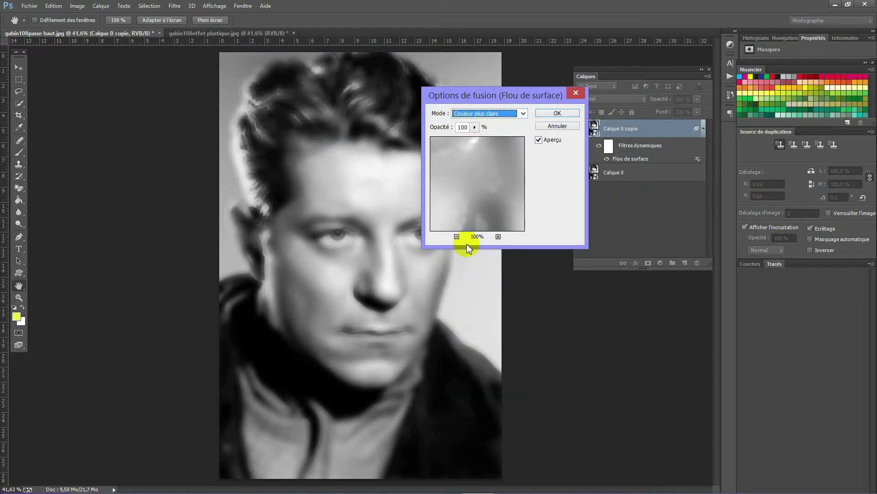
left_click(557, 113)
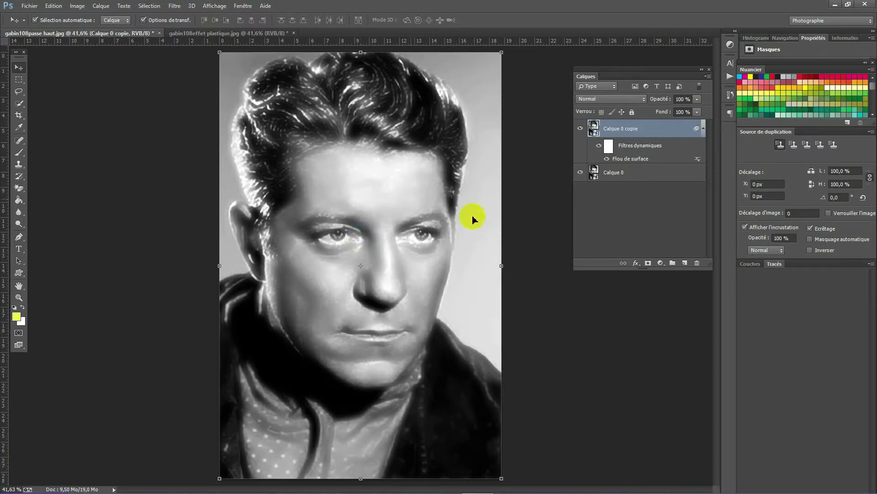
Step: Add a Balance des couleurs adjustment layer clipped to Calque 0 copie
left_click(660, 263)
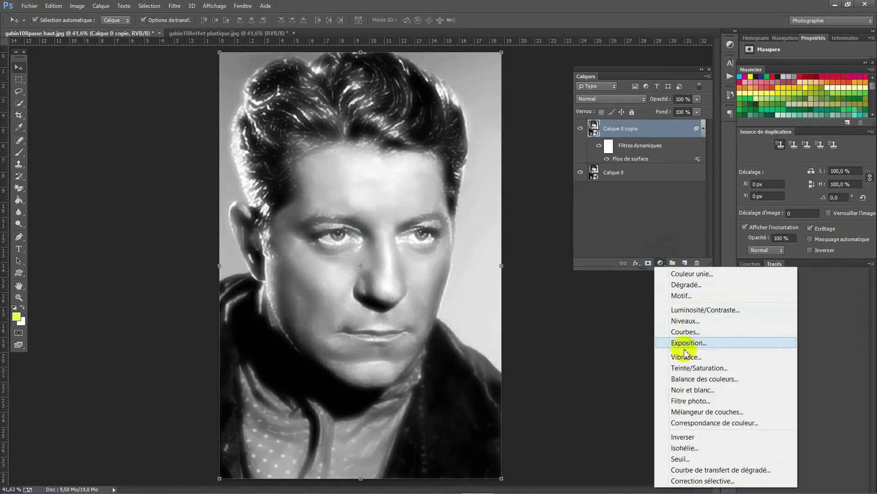
left_click(687, 379)
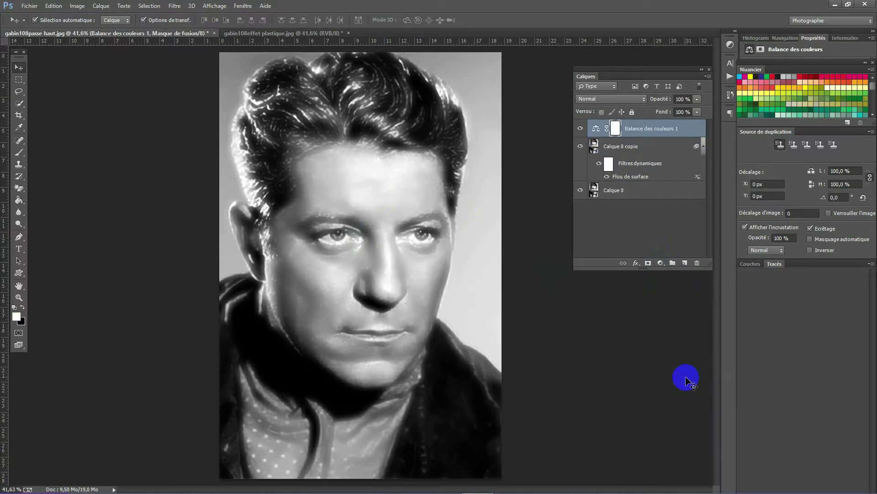
left_click(647, 131)
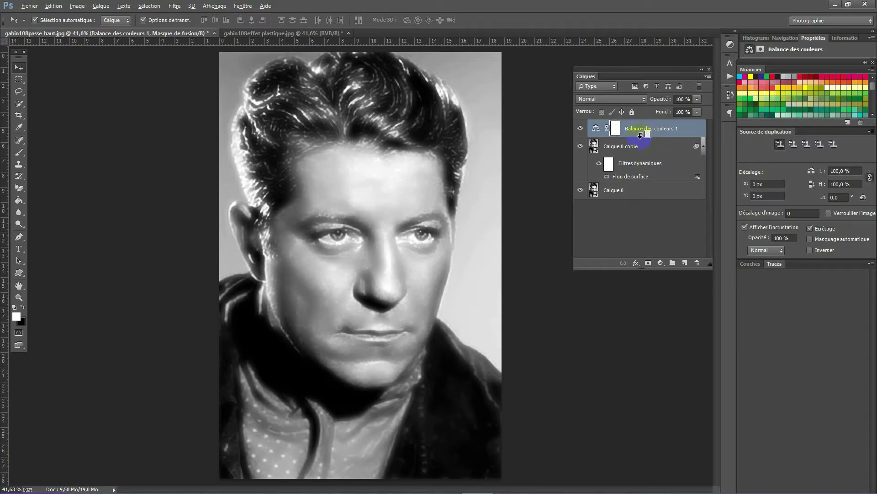
left_click(641, 135, "alt")
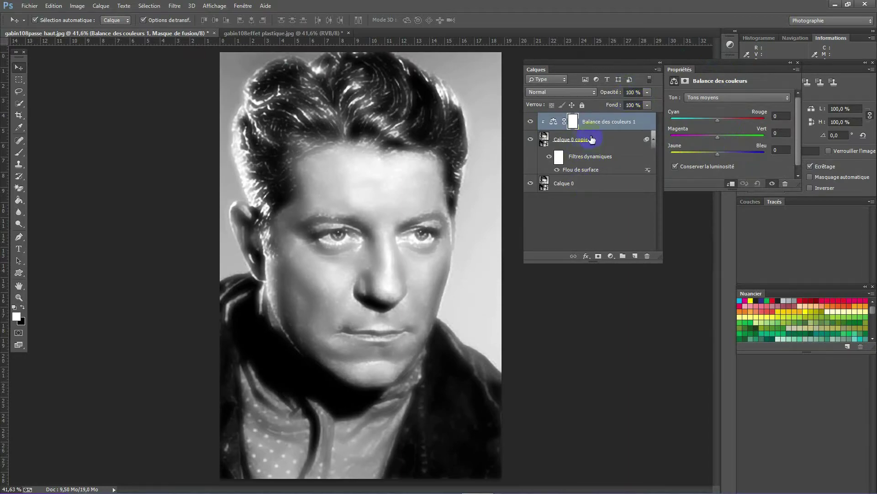
left_click(588, 124)
Step: Set the color balance midtones to Cyan/Rouge -26, Magenta/Vert -2, Jaune/Bleu -9
left_click(776, 116)
type("-26")
left_click(779, 133)
left_click(780, 150)
type("-")
type("9")
key("Return")
left_click(611, 257)
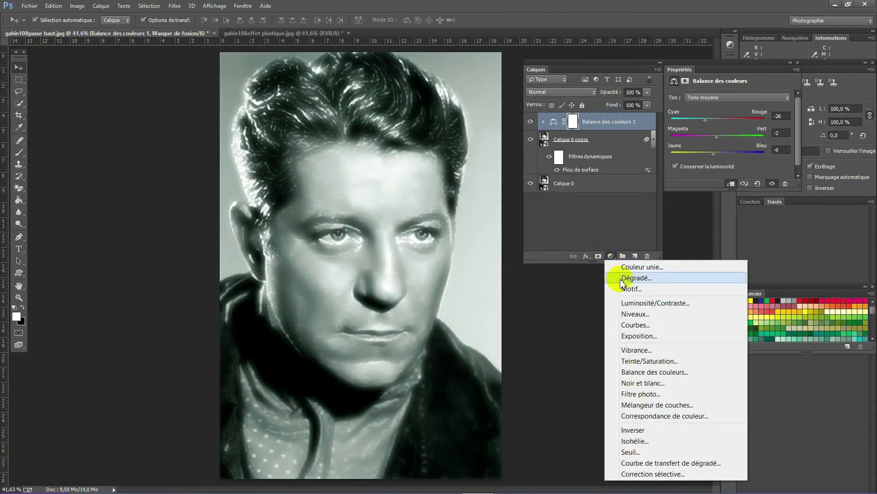
Step: Add a Niveaux 1 levels adjustment layer and set its midtone value to 0,72
left_click(630, 315)
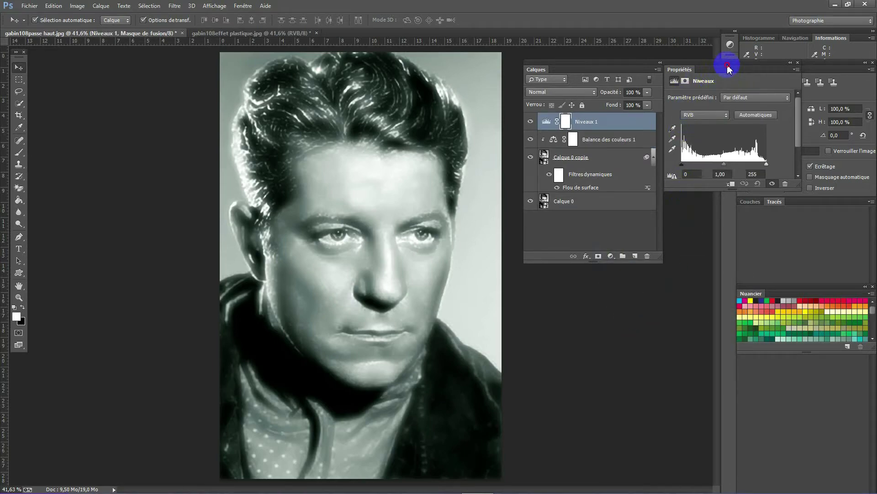
left_click_drag(729, 69, 721, 171)
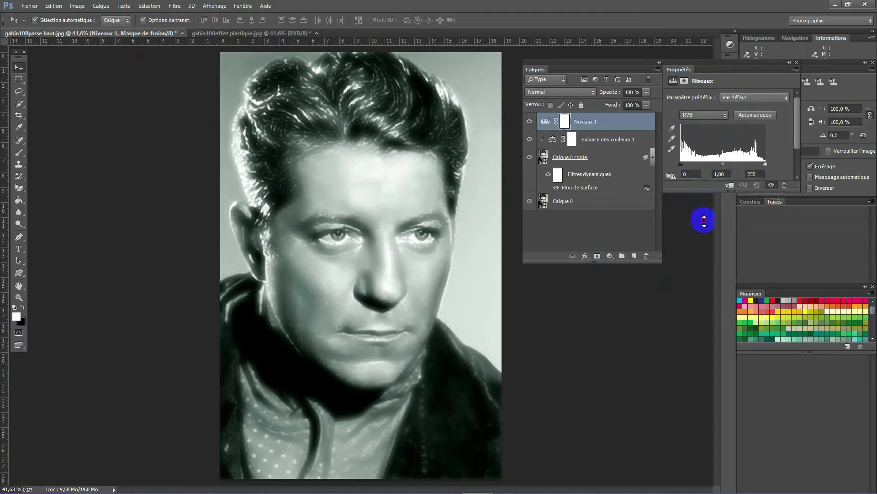
left_click_drag(704, 220, 706, 250)
left_click(719, 174)
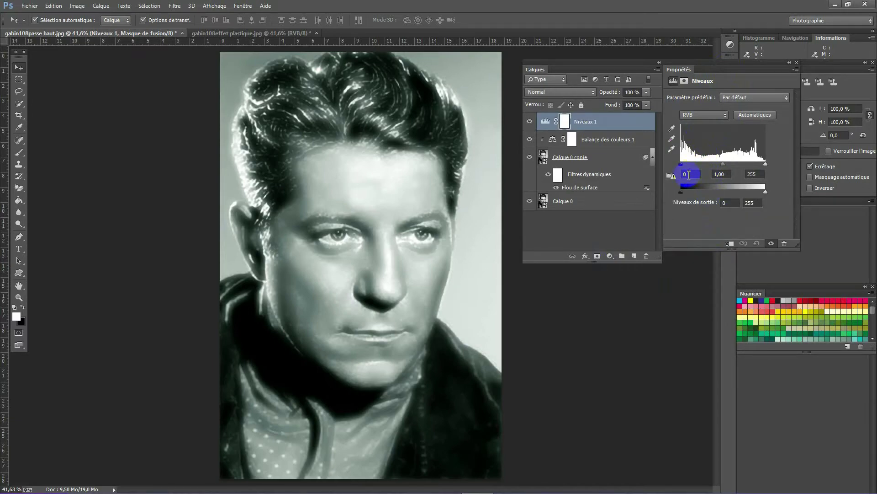
type("0,72")
Step: Review the input and output levels, leaving them unchanged, and sample the colour at the left eye
left_click(689, 175)
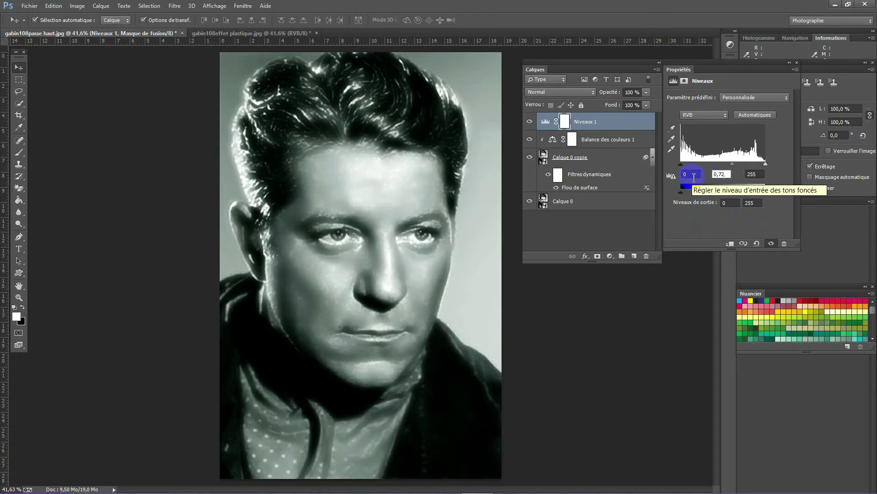
left_click(722, 174)
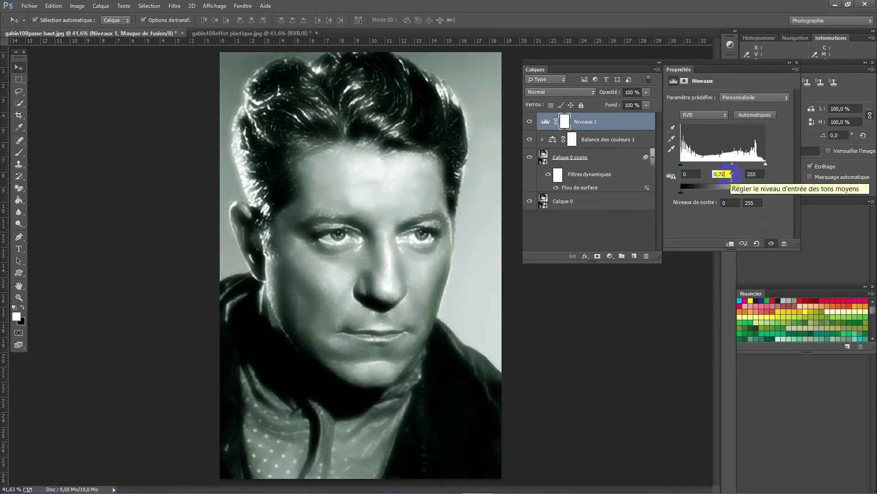
left_click(731, 175)
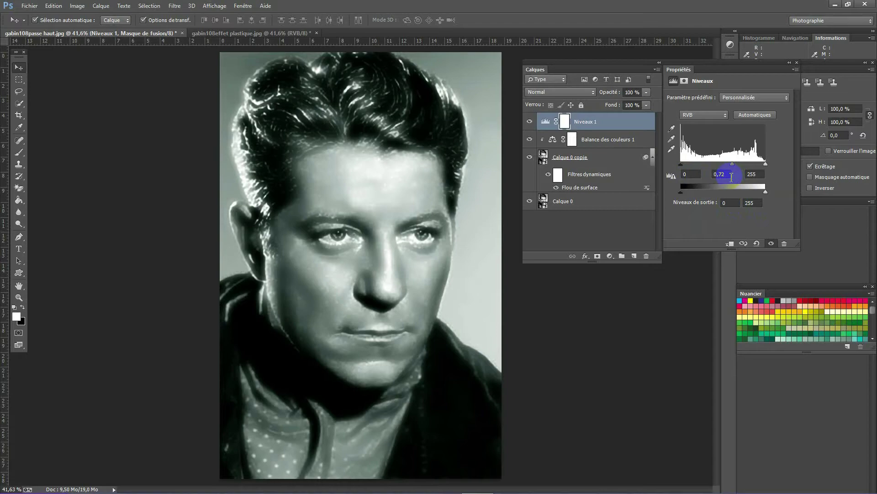
left_click(761, 174)
key("Return")
left_click(761, 206)
left_click(492, 192)
left_click(336, 239)
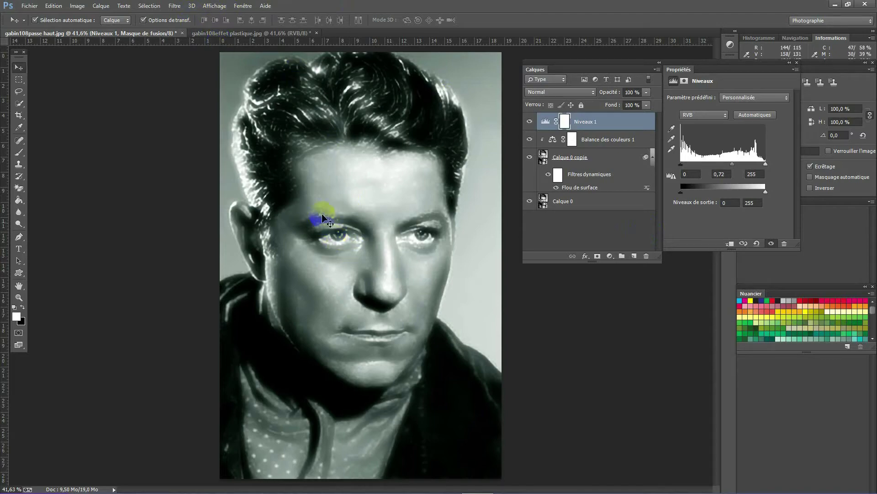
left_click_drag(336, 239, 185, 56)
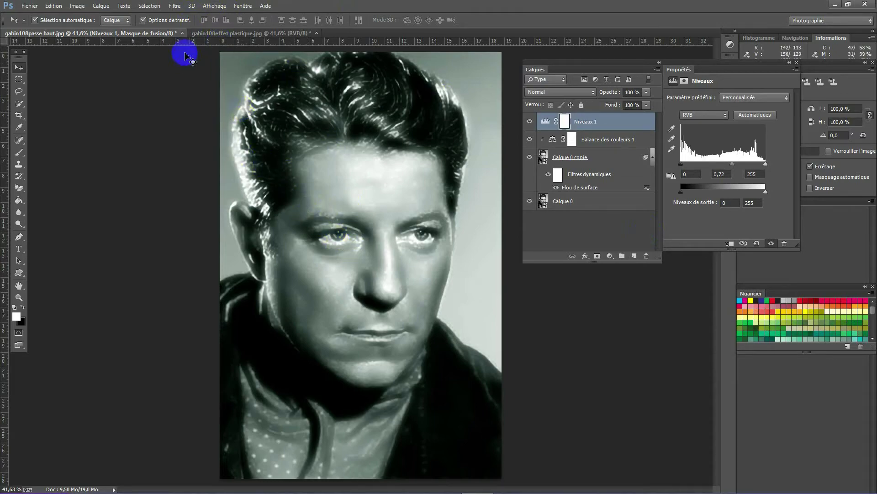
Step: After trying the oil paint filter, select Niveaux 1 and stamp visible layers into merged Calque 1
left_click(175, 6)
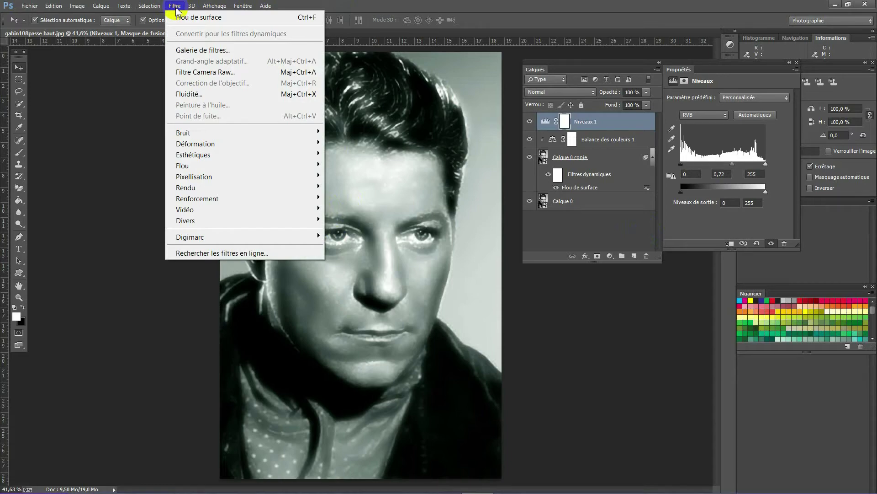
left_click(189, 106)
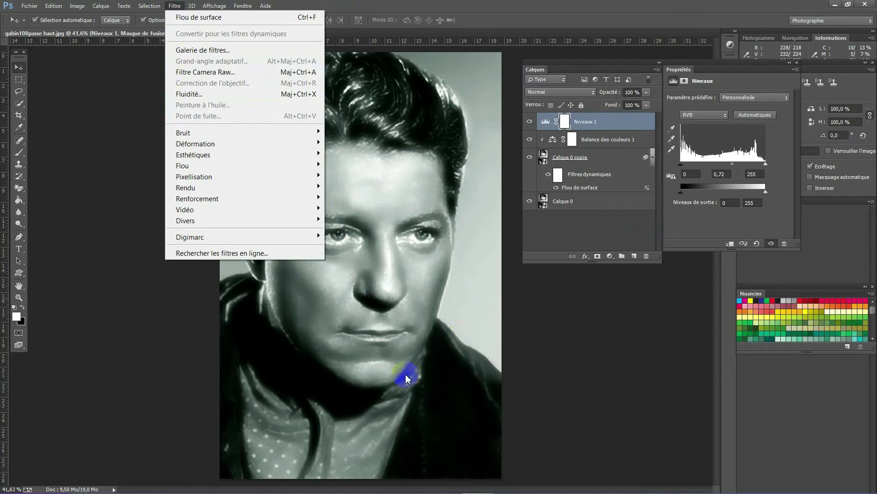
left_click(551, 308)
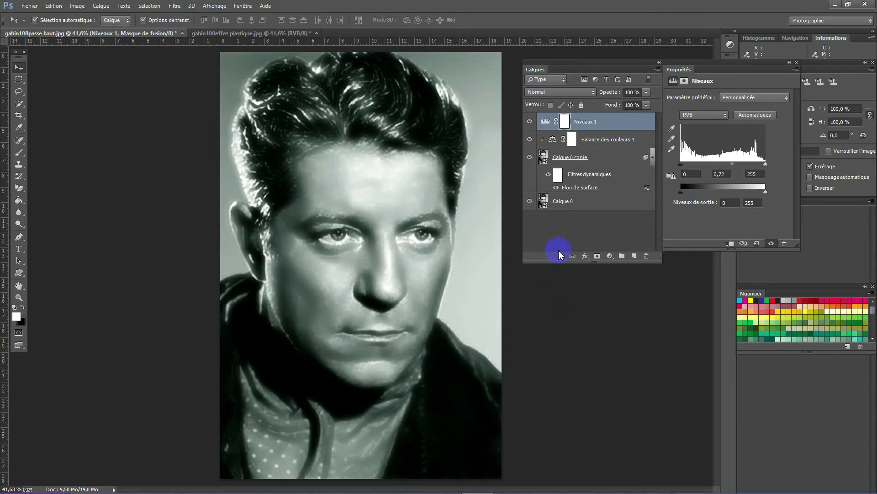
left_click(566, 122)
key("ctrl+shift+alt+e")
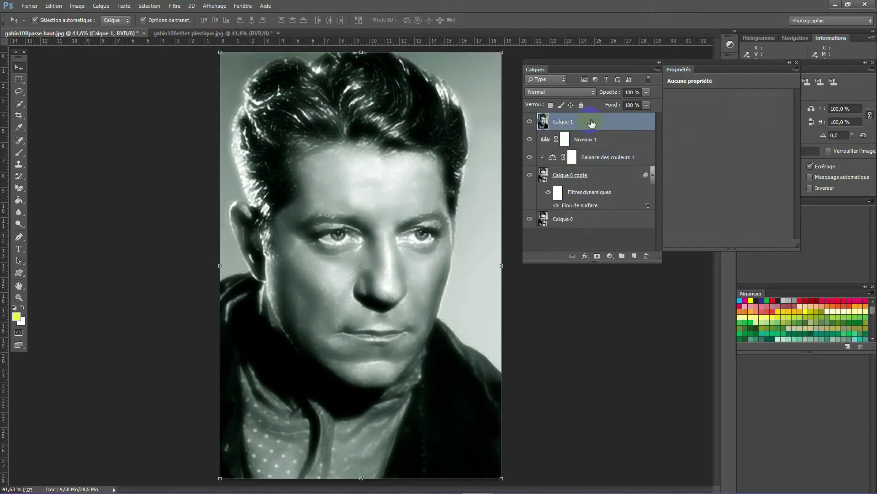
Step: Open Peinture à l'huile with Stylisation 8,12, Netteté 10, Echelle 0,1 and Grosseur 4,95
left_click(175, 7)
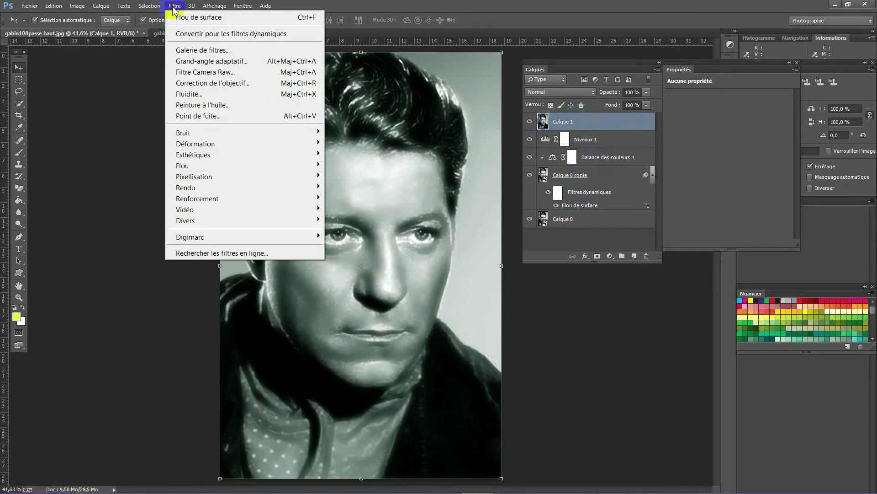
left_click(190, 108)
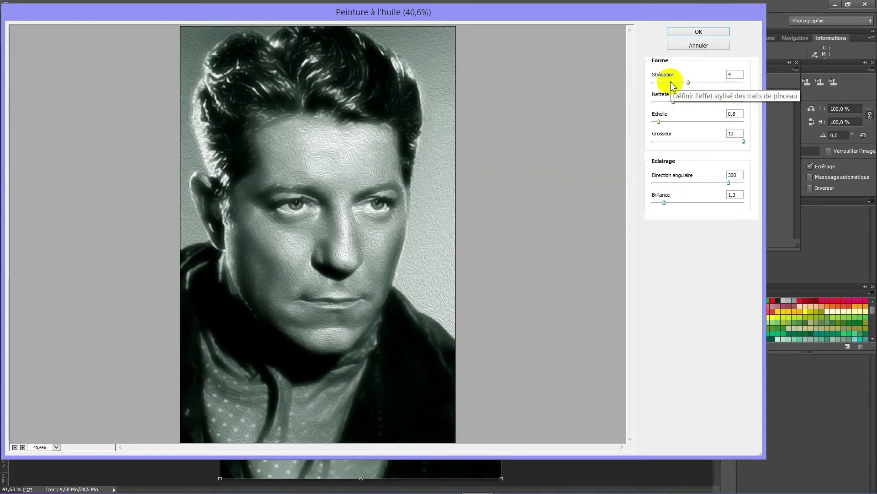
left_click(722, 83)
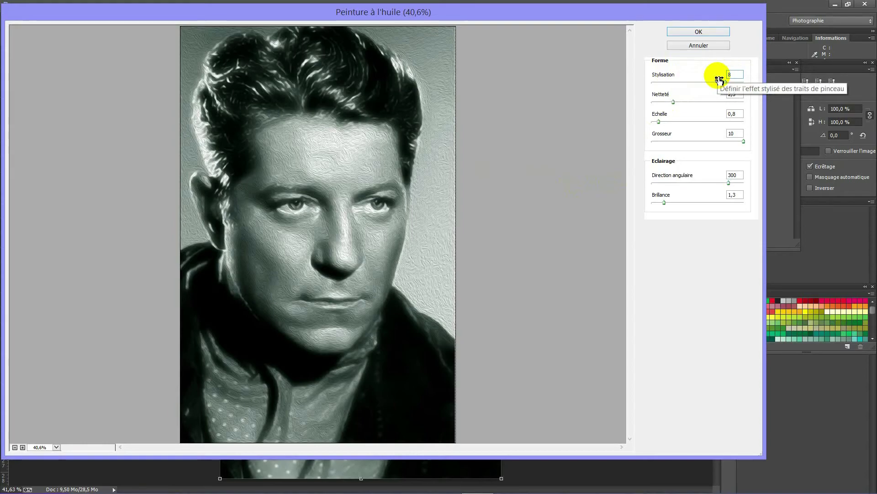
type(",12")
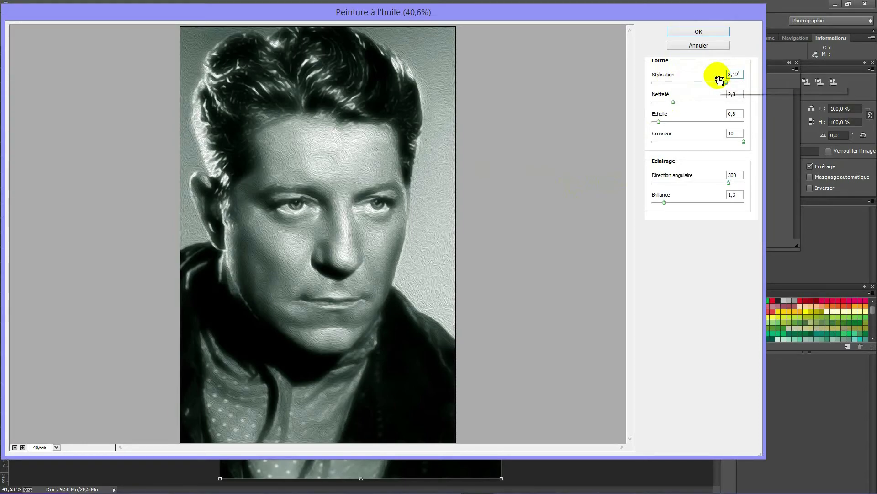
left_click(740, 93)
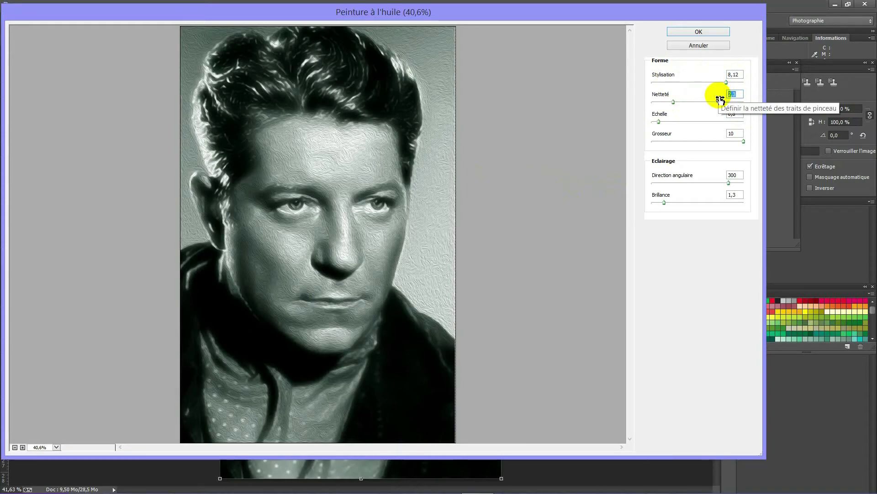
type("10")
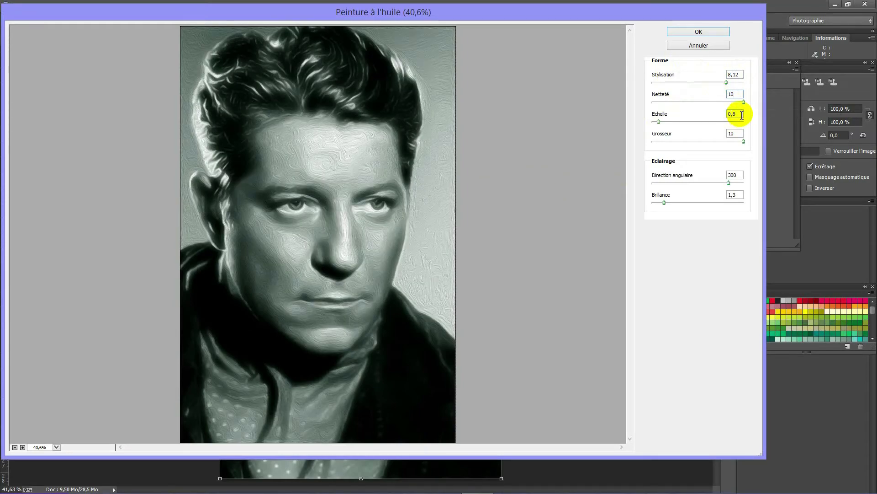
left_click(712, 114)
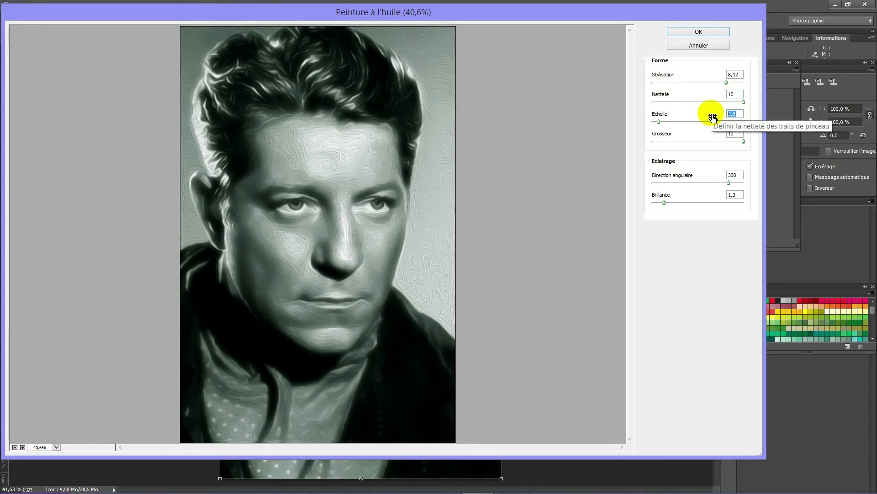
type("0")
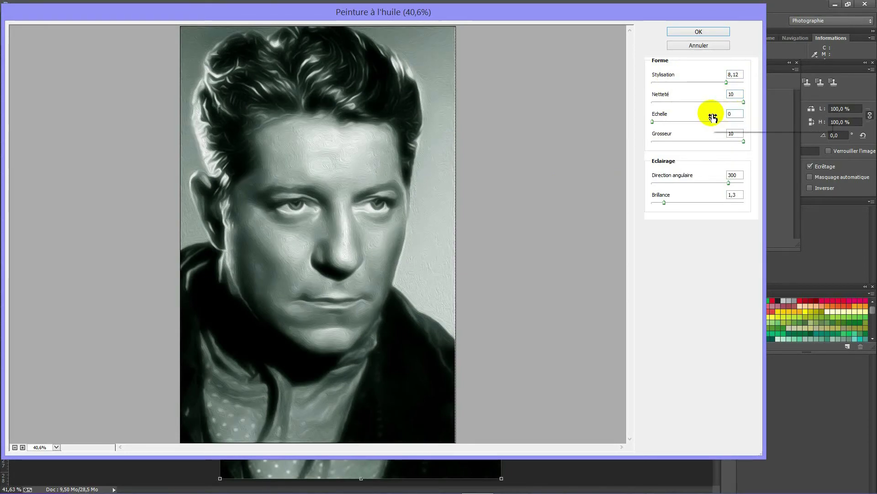
type(",1")
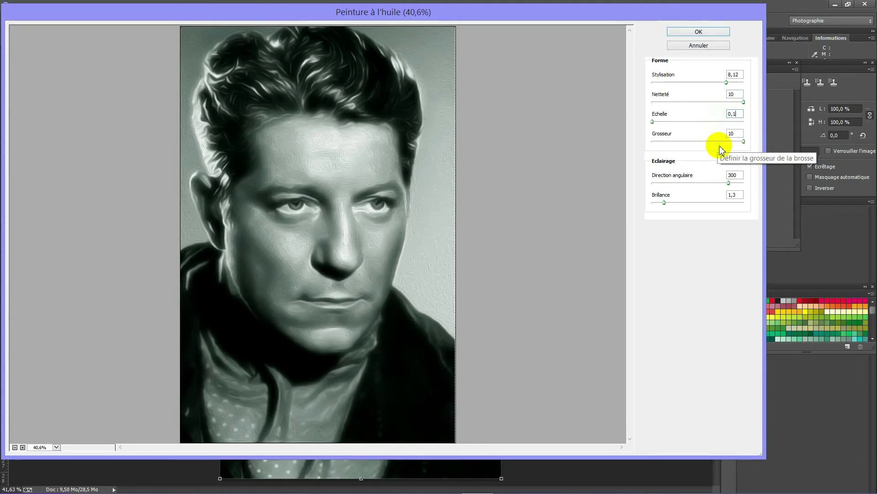
left_click(735, 132)
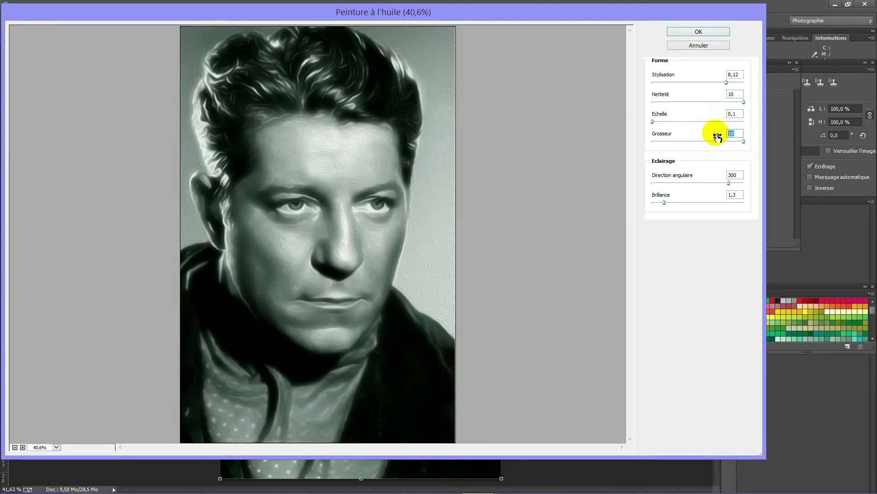
type("4")
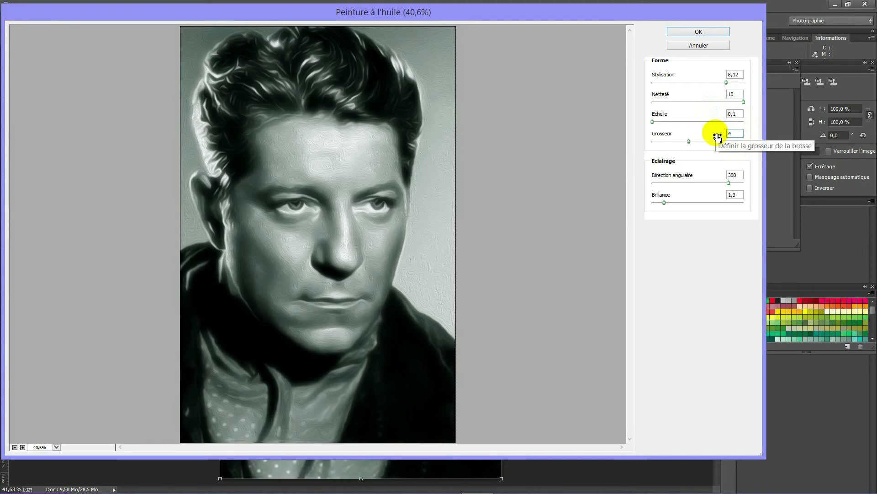
type(",95")
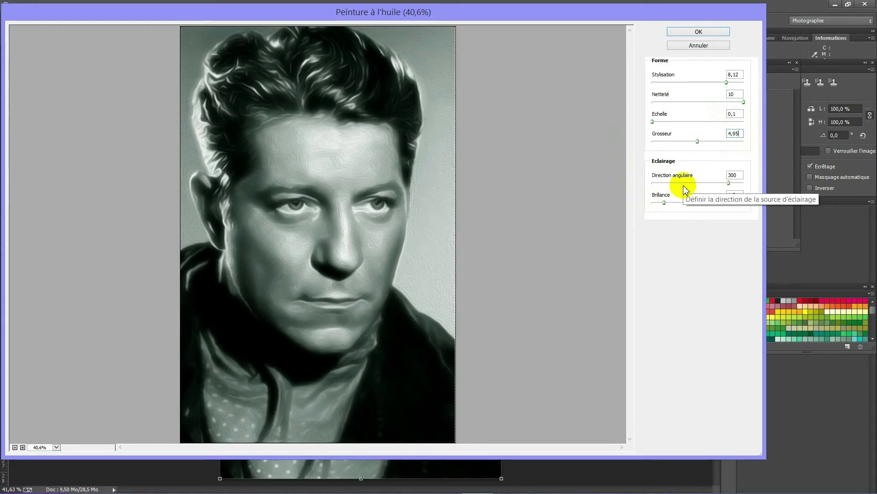
Step: Set Direction angulaire to 257,4 and Brillance to 0, then test the brilliance slider higher and lower
left_click(733, 175)
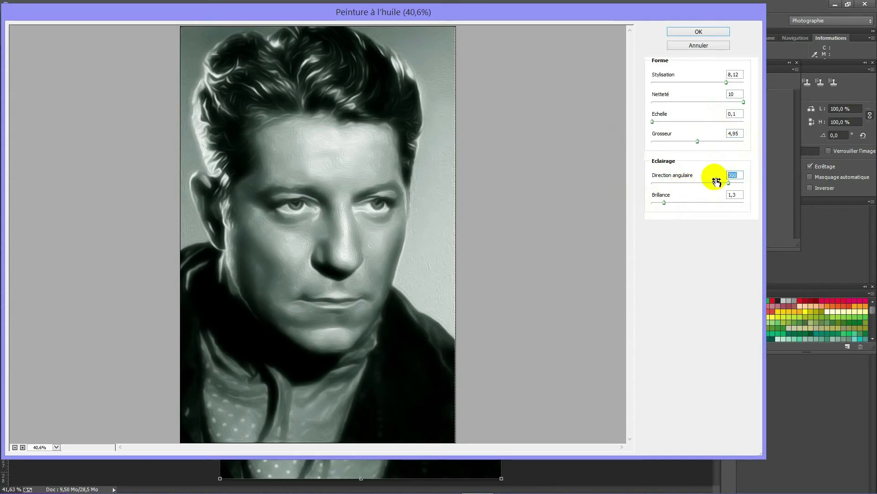
type("257")
type(",4")
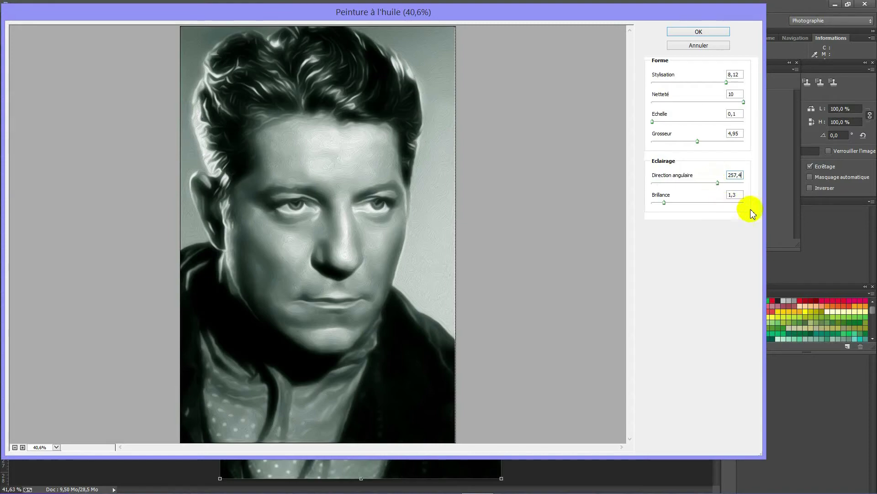
left_click(738, 195)
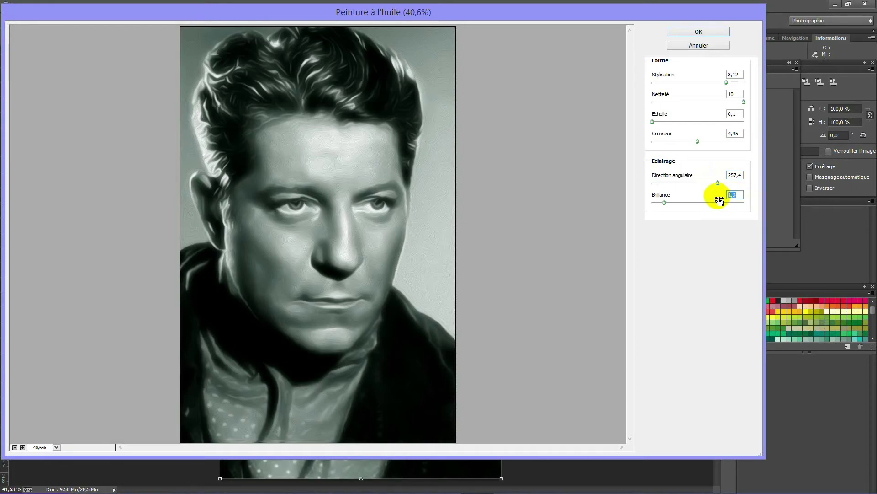
type("0")
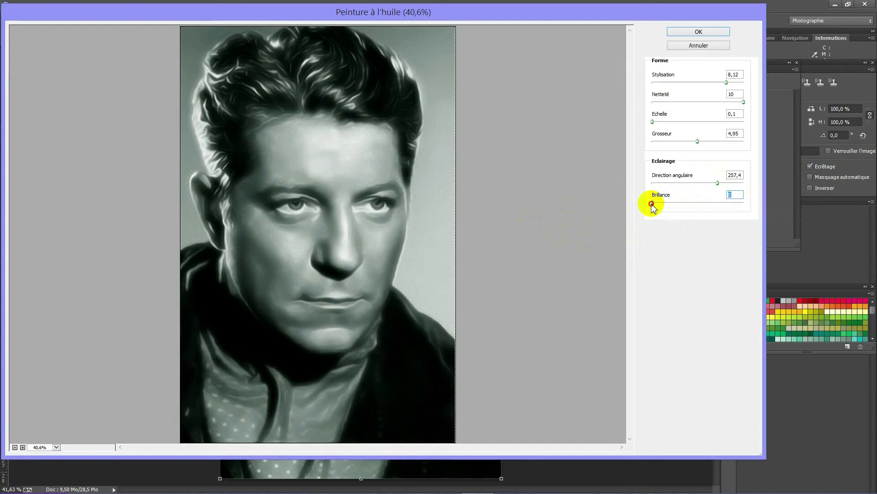
left_click_drag(652, 202, 690, 208)
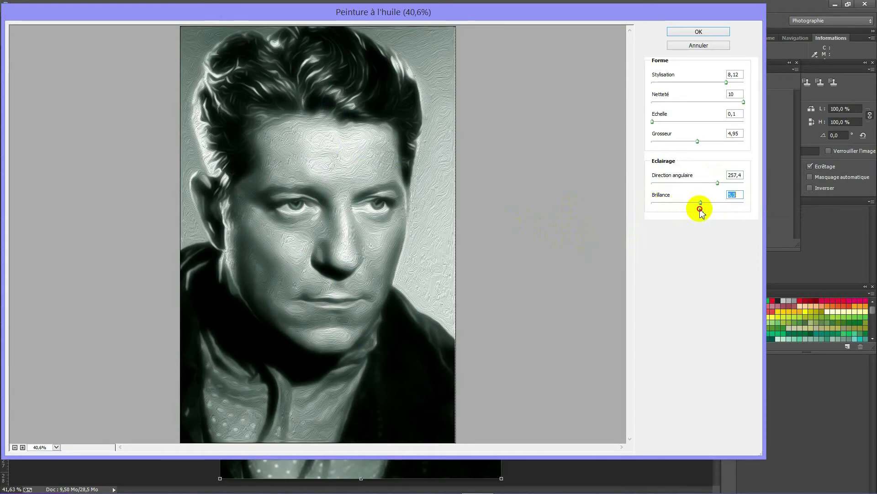
left_click_drag(689, 210, 629, 221)
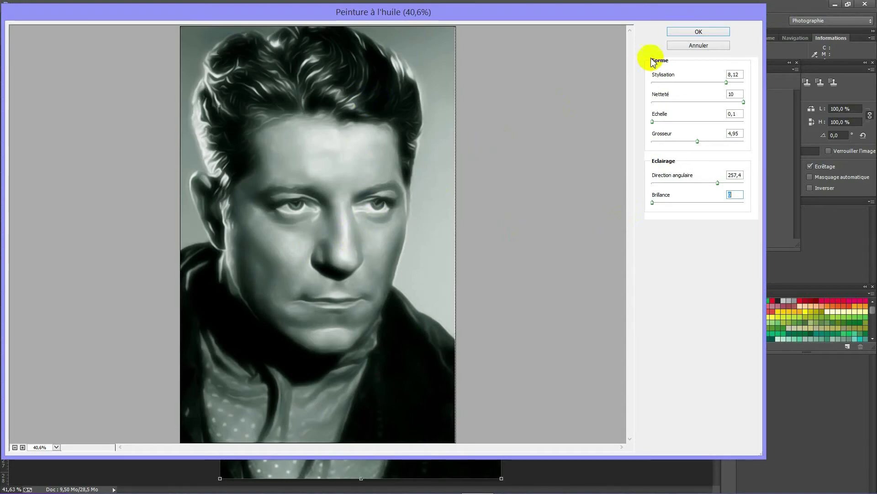
Step: Apply the oil paint effect to Calque 1 and toggle its visibility to compare before and after
left_click(700, 32)
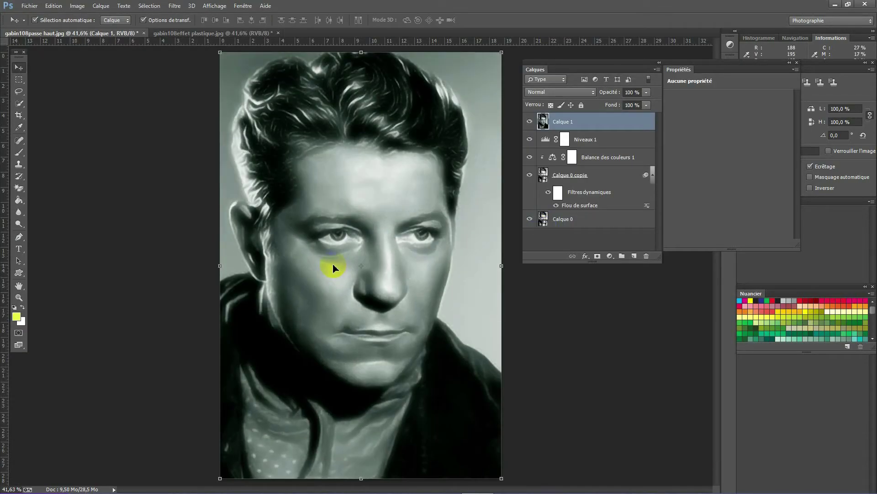
left_click(530, 123)
left_click(530, 122)
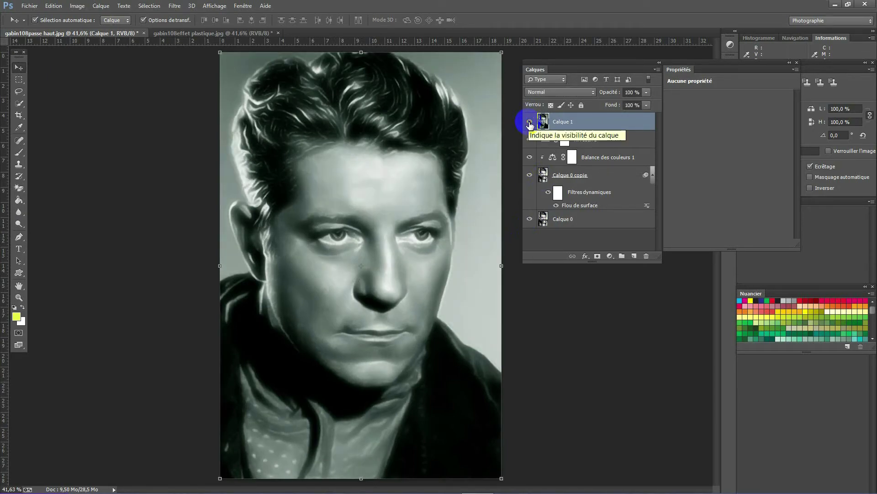
left_click(606, 123)
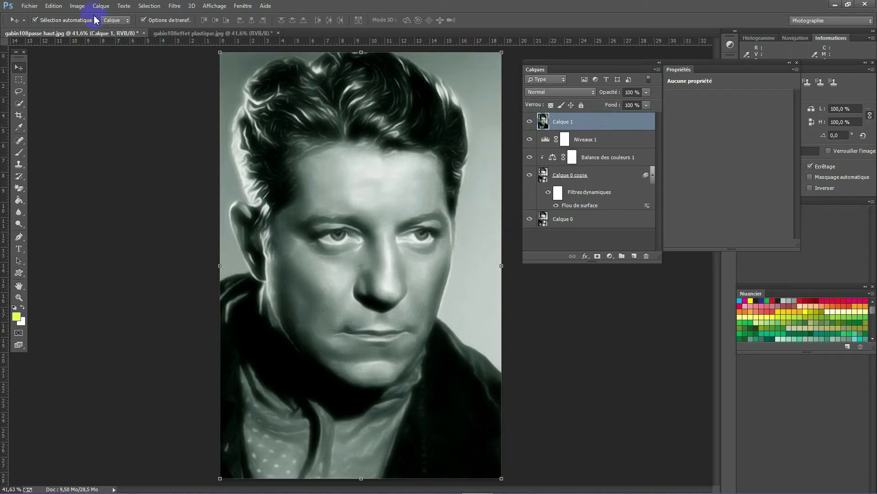
left_click(172, 6)
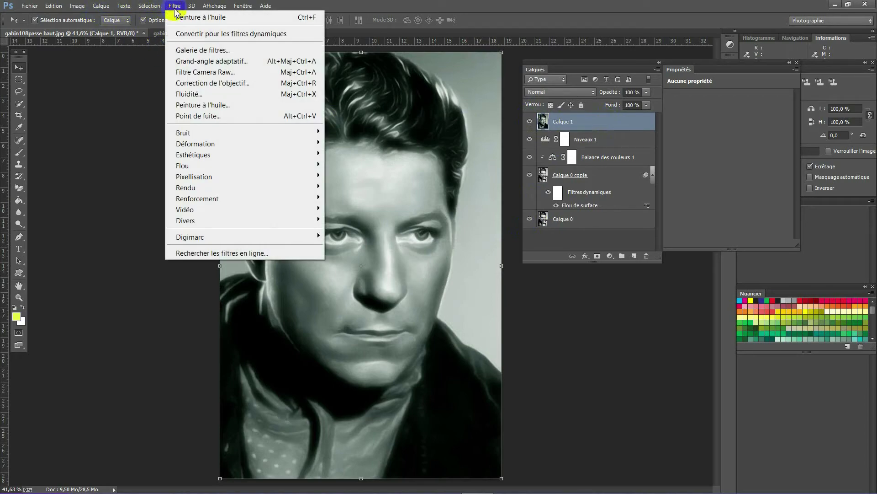
left_click(200, 54)
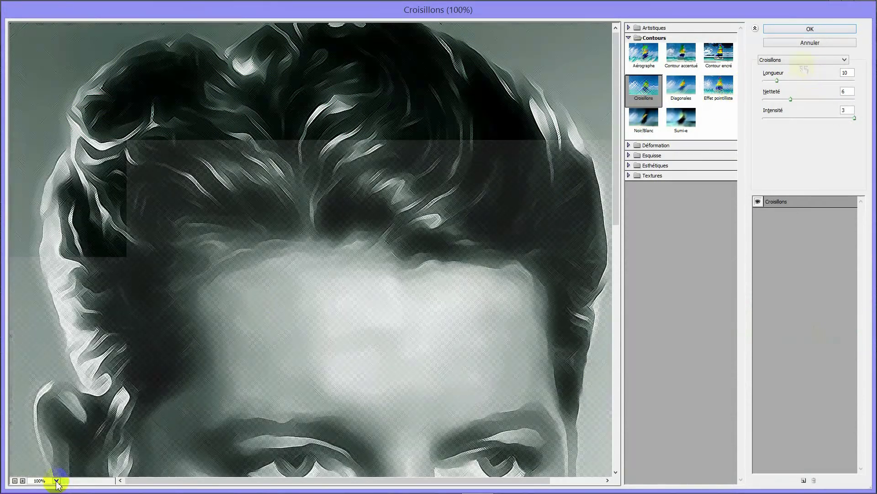
left_click(56, 480)
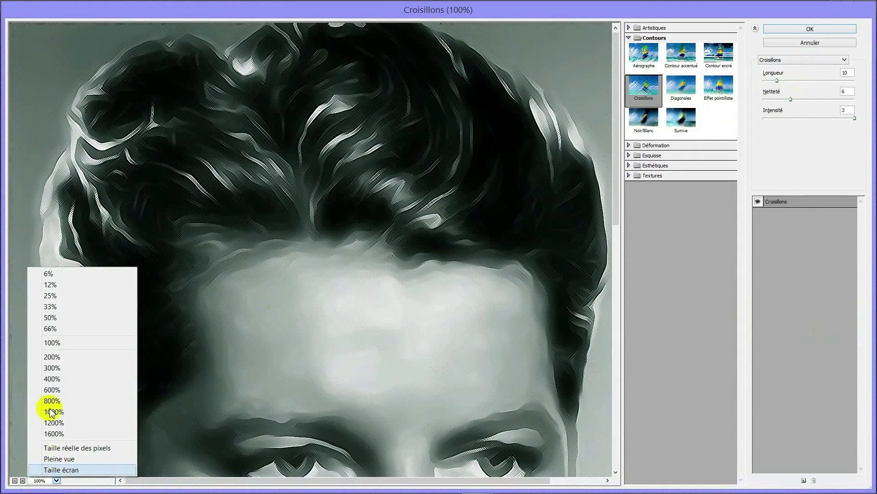
left_click(50, 307)
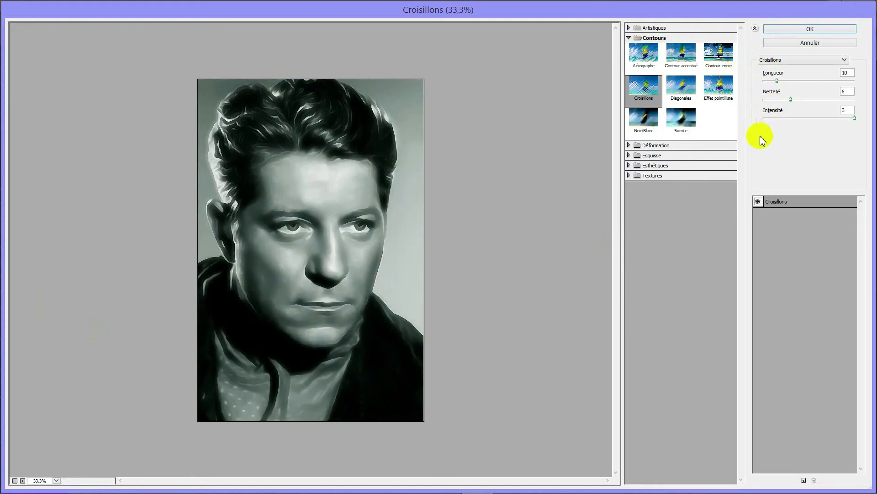
left_click(846, 60)
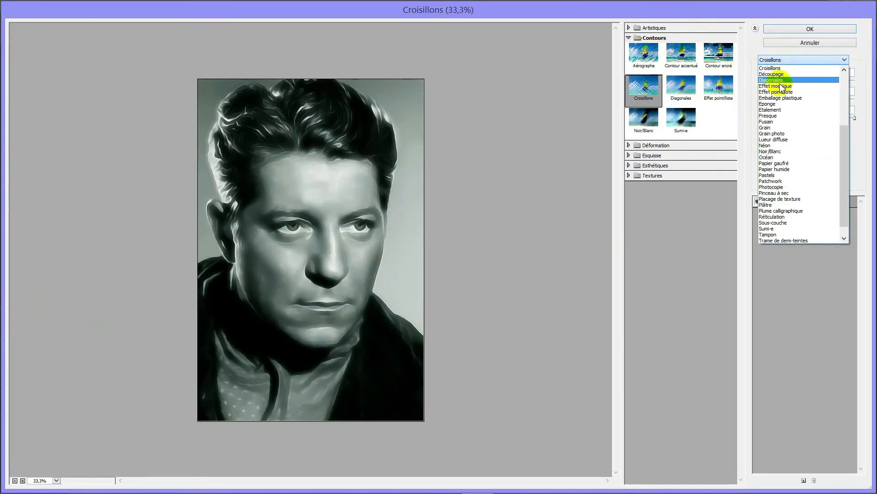
scroll(802, 92, "up", 5)
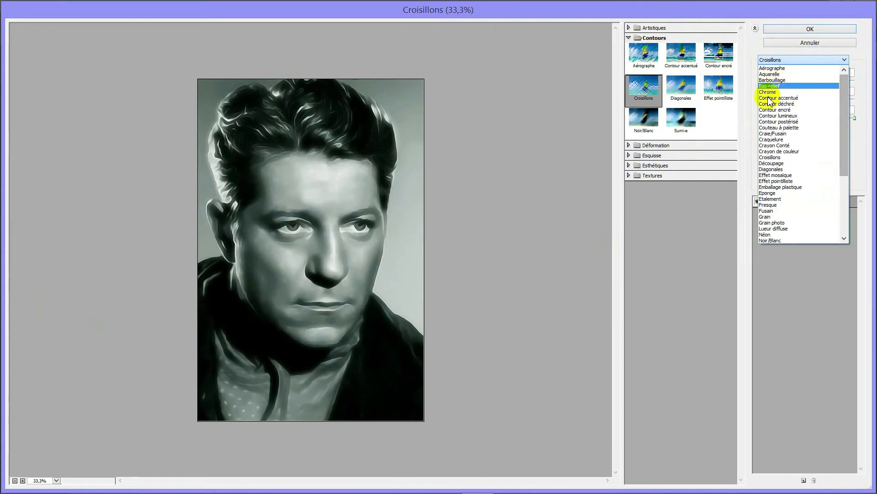
left_click(770, 158)
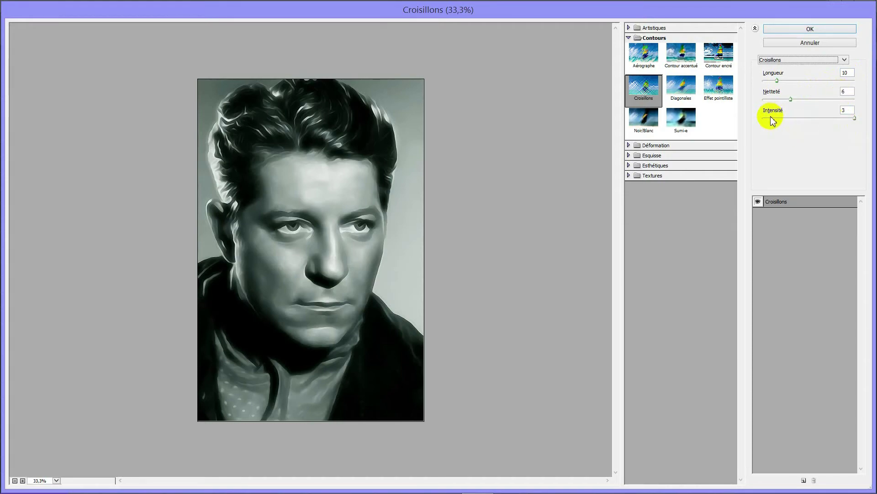
left_click(830, 29)
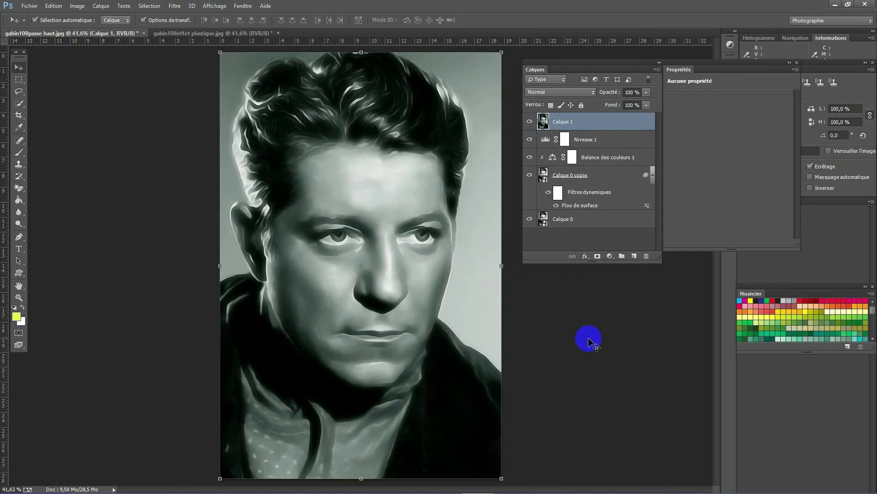
Step: Hide and reshow Calque 1 and Calque 0 copie to compare the portrait with and without them
left_click(343, 147)
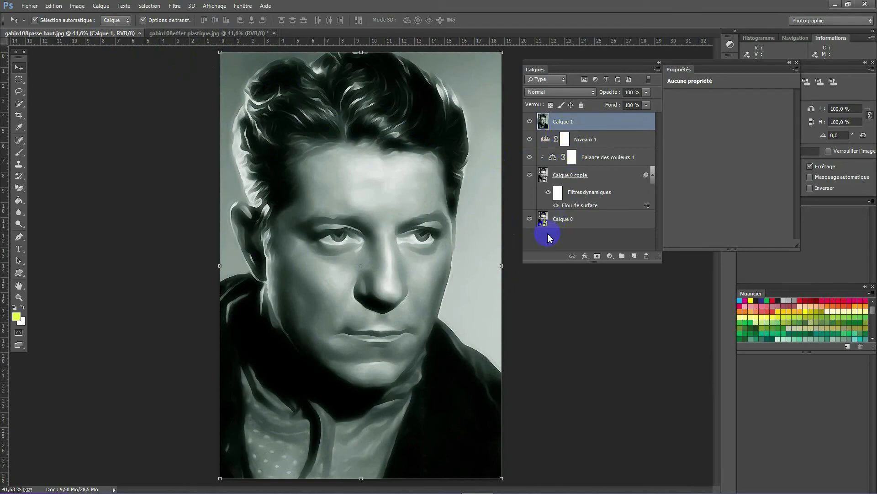
left_click(530, 121)
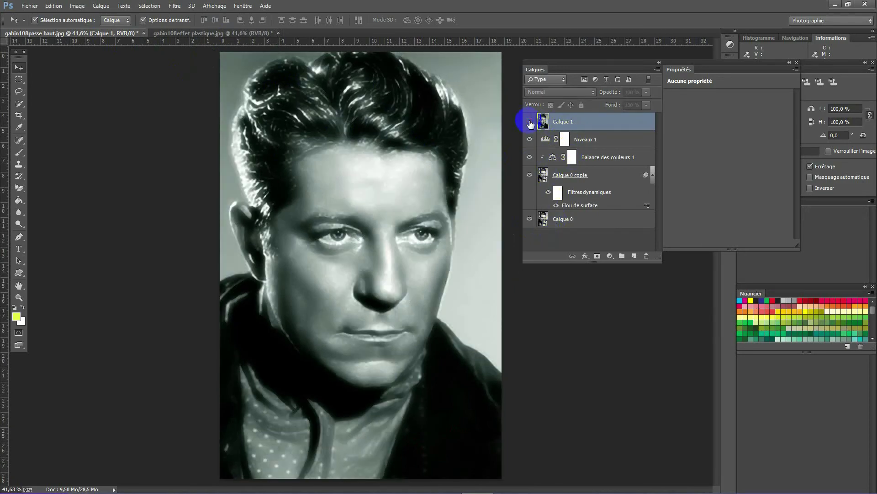
left_click(530, 122)
left_click(530, 176)
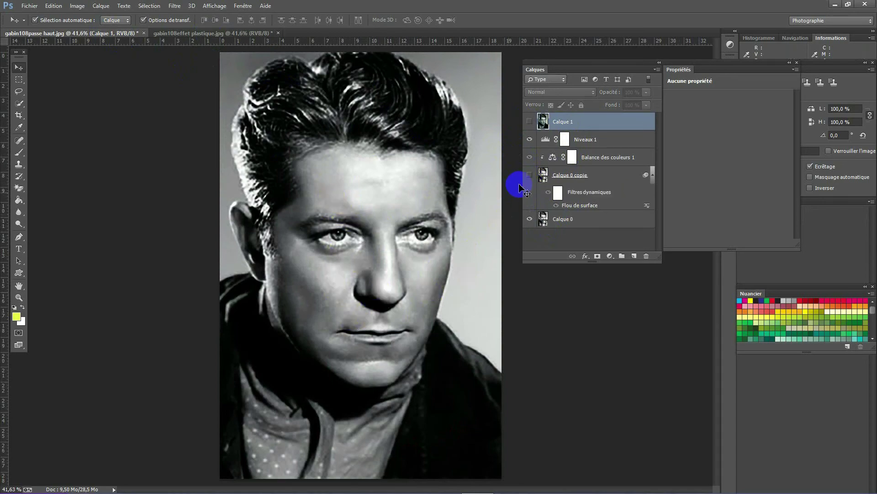
left_click(530, 174)
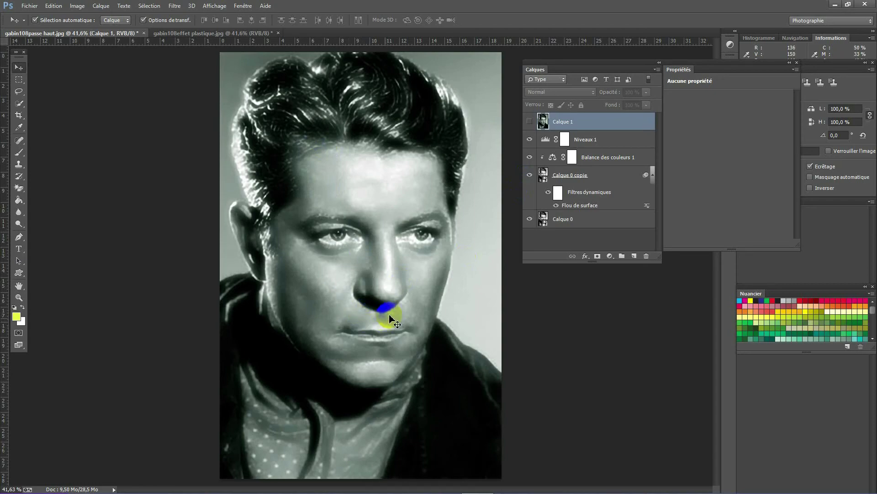
left_click(530, 122)
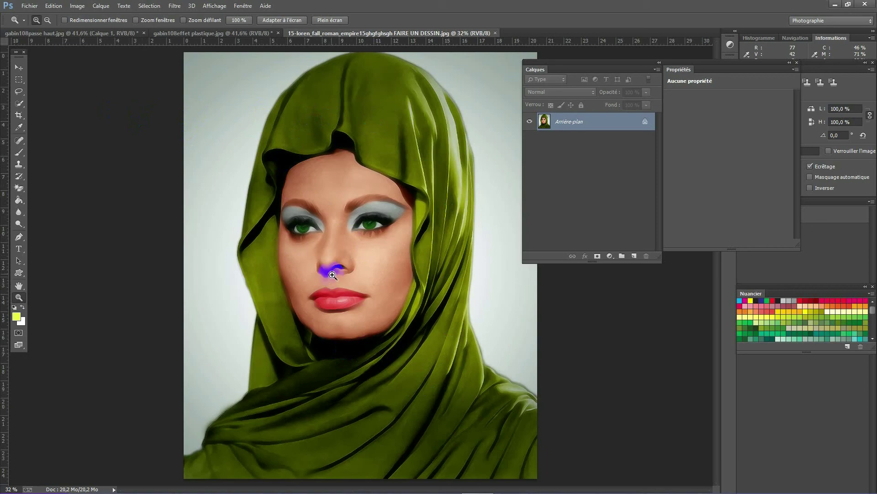
mouse_move(223, 103)
left_mouse_down()
mouse_move(381, 302)
mouse_move(455, 372)
left_mouse_up()
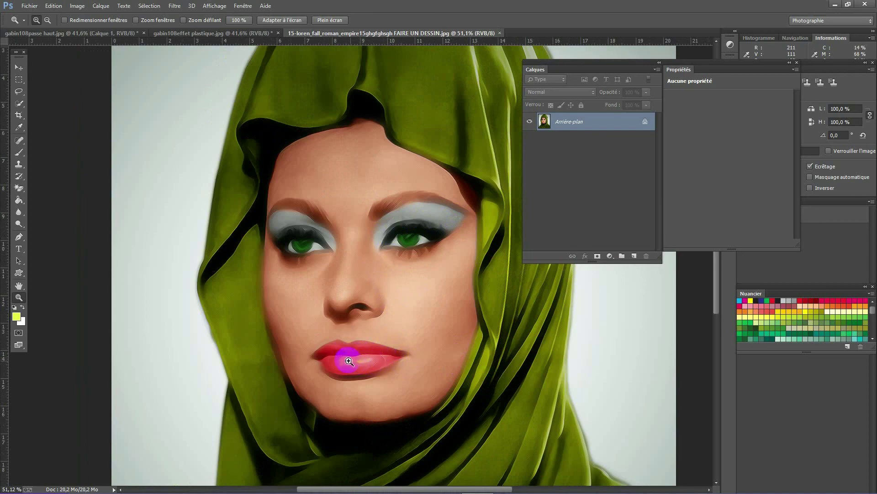
right_click(329, 330)
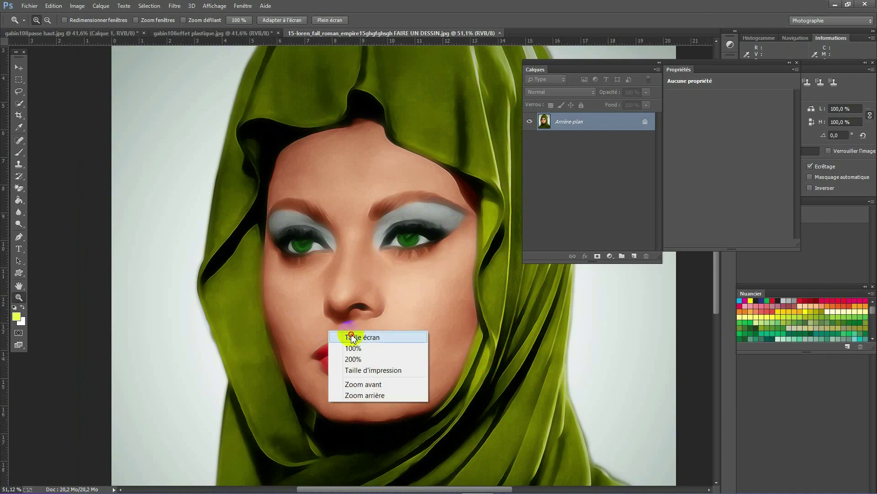
left_click(344, 334)
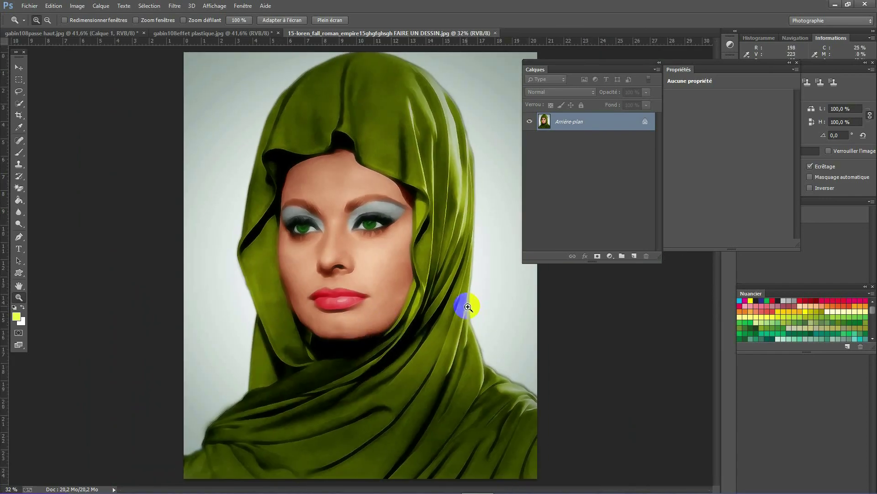
Step: Return to the gabin108effet plastique.jpg document, away from the green-hood reference
left_click(249, 34)
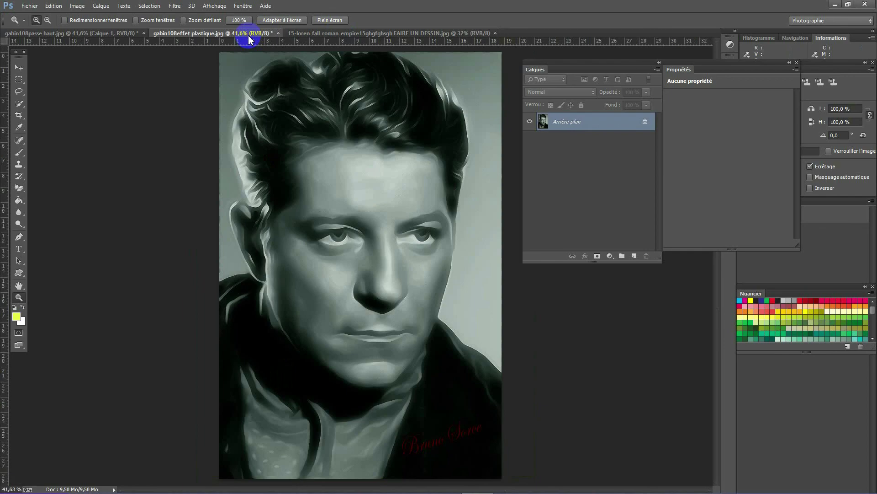